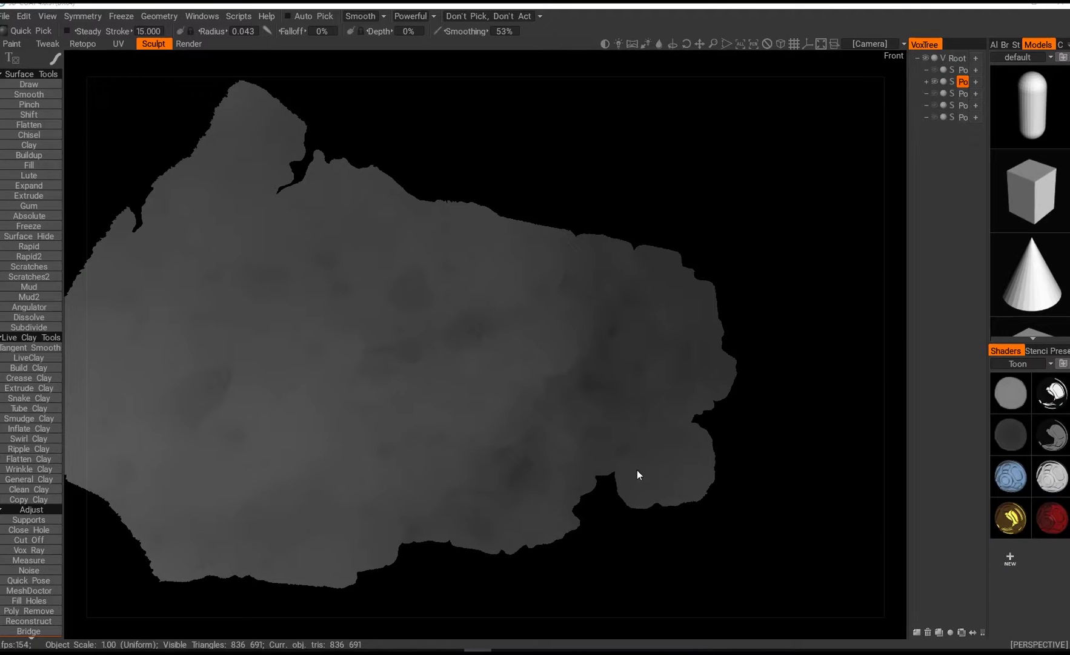
pyautogui.moveTo(609, 461)
pyautogui.keyDown('alt'); pyautogui.mouseDown()
pyautogui.moveTo(602, 442)
pyautogui.moveTo(540, 473)
pyautogui.moveTo(505, 475)
pyautogui.mouseUp(); pyautogui.keyUp('alt')
pyautogui.moveTo(505, 475)
pyautogui.mouseDown(button='middle')
pyautogui.moveTo(509, 409)
pyautogui.moveTo(543, 429)
pyautogui.moveTo(546, 476)
pyautogui.moveTo(571, 497)
pyautogui.moveTo(616, 478)
pyautogui.moveTo(545, 500)
pyautogui.moveTo(485, 483)
pyautogui.moveTo(439, 539)
pyautogui.moveTo(626, 574)
pyautogui.moveTo(640, 469)
pyautogui.moveTo(528, 424)
pyautogui.mouseUp(button='middle')
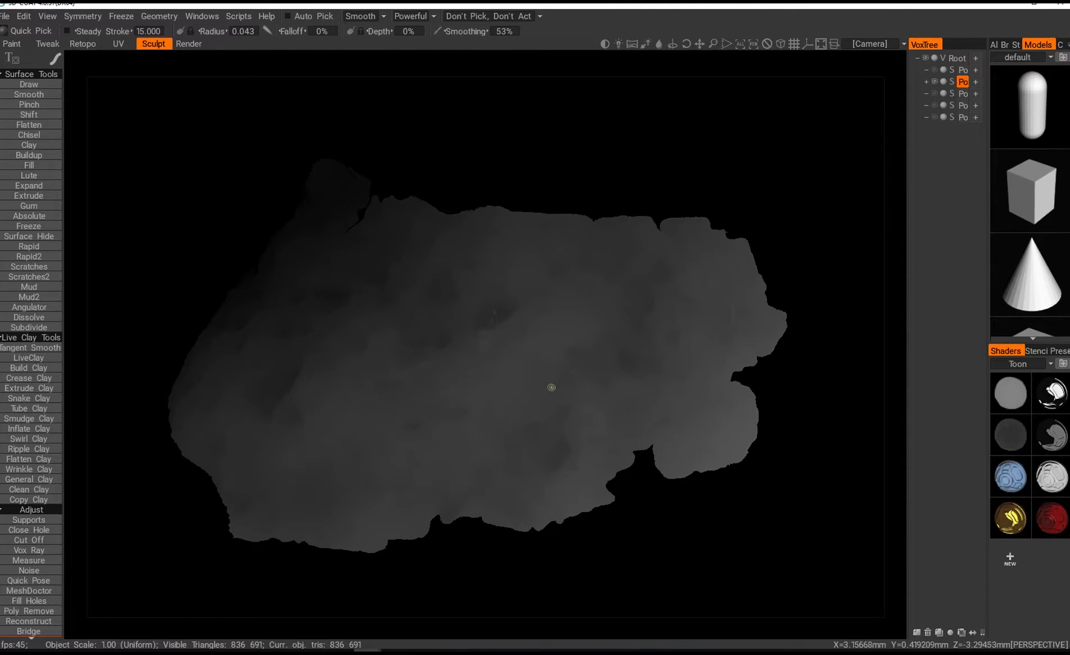
pyautogui.moveTo(541, 389)
pyautogui.mouseDown(button='middle')
pyautogui.moveTo(471, 387)
pyautogui.moveTo(531, 454)
pyautogui.moveTo(558, 395)
pyautogui.moveTo(444, 394)
pyautogui.moveTo(445, 384)
pyautogui.moveTo(448, 416)
pyautogui.moveTo(446, 379)
pyautogui.moveTo(477, 312)
pyautogui.moveTo(530, 435)
pyautogui.moveTo(507, 413)
pyautogui.moveTo(457, 431)
pyautogui.moveTo(497, 416)
pyautogui.moveTo(515, 508)
pyautogui.mouseUp(button='middle')
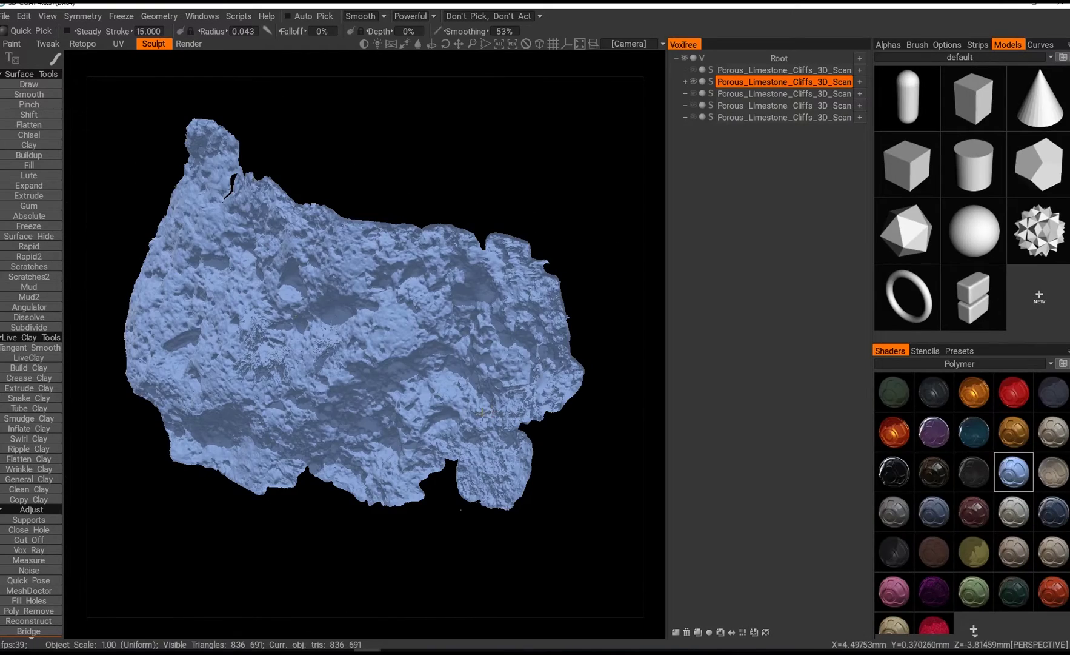
pyautogui.moveTo(483, 413); pyautogui.dragTo(479, 482, button='middle')
# Step: Switch to the Fotoref page in the browser and view the Porous Limestone Cliffs pack's photos and 3D scans
pyautogui.hotkey('alt', 'Tab')
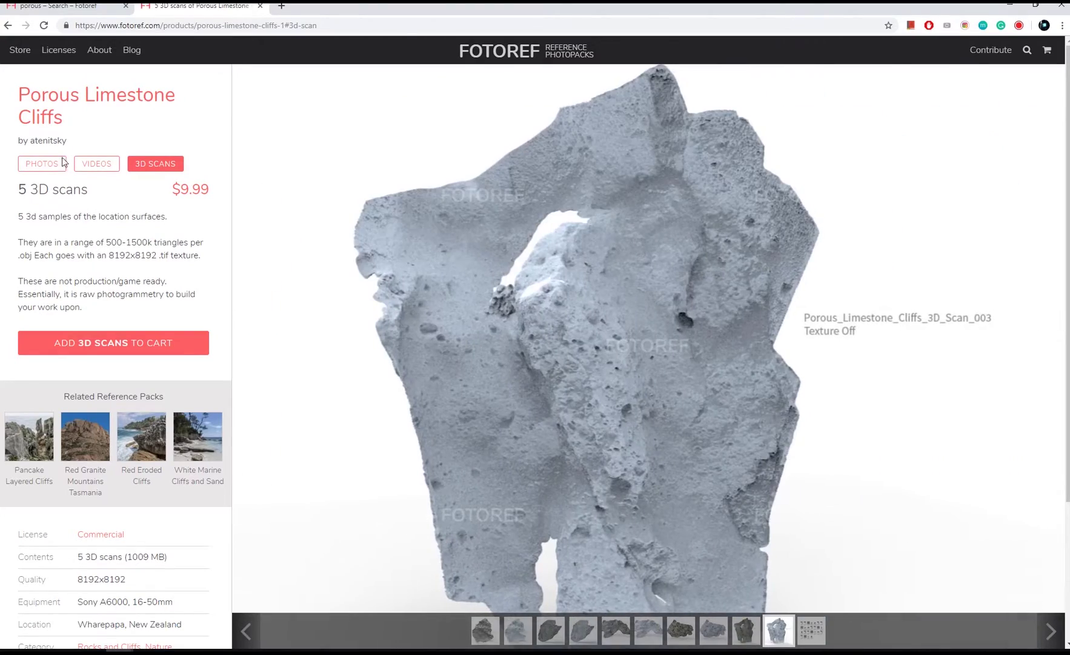
pyautogui.click(61, 163)
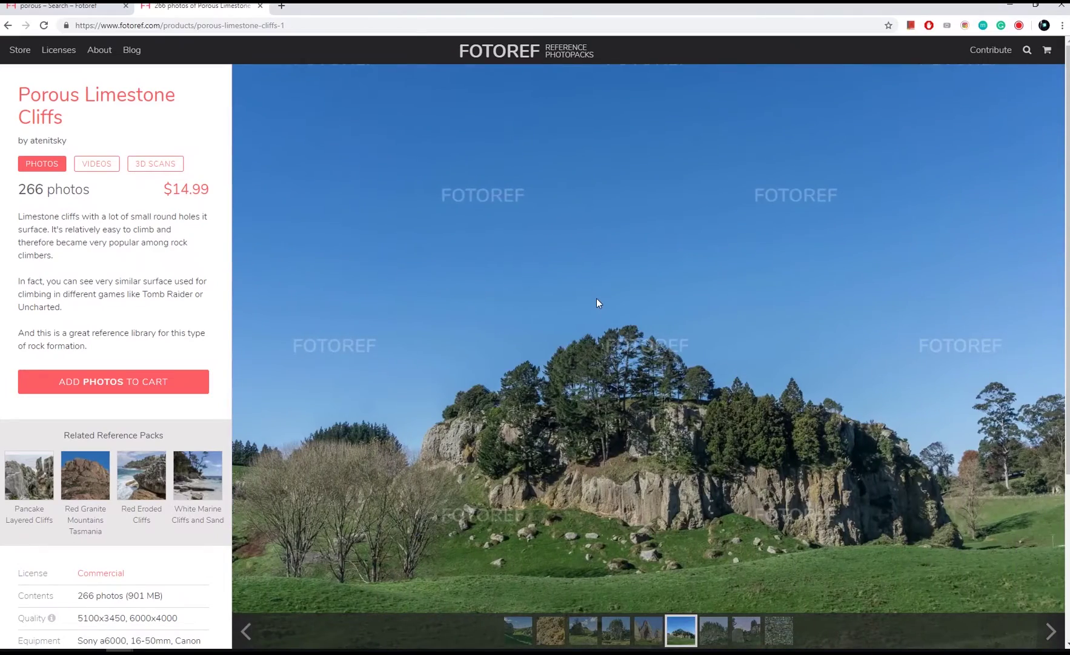
pyautogui.click(170, 163)
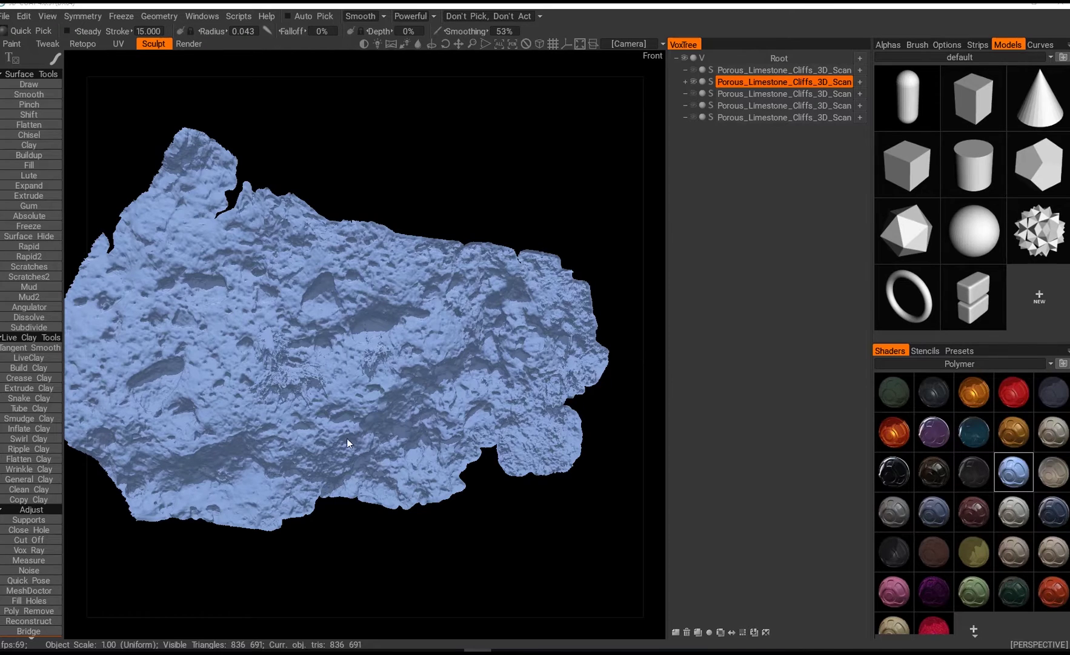
# Step: Load the Toon shader group and apply its high-contrast black-and-white shader to the selected limestone cliff scan
pyautogui.moveTo(301, 399); pyautogui.dragTo(332, 424, button='middle')
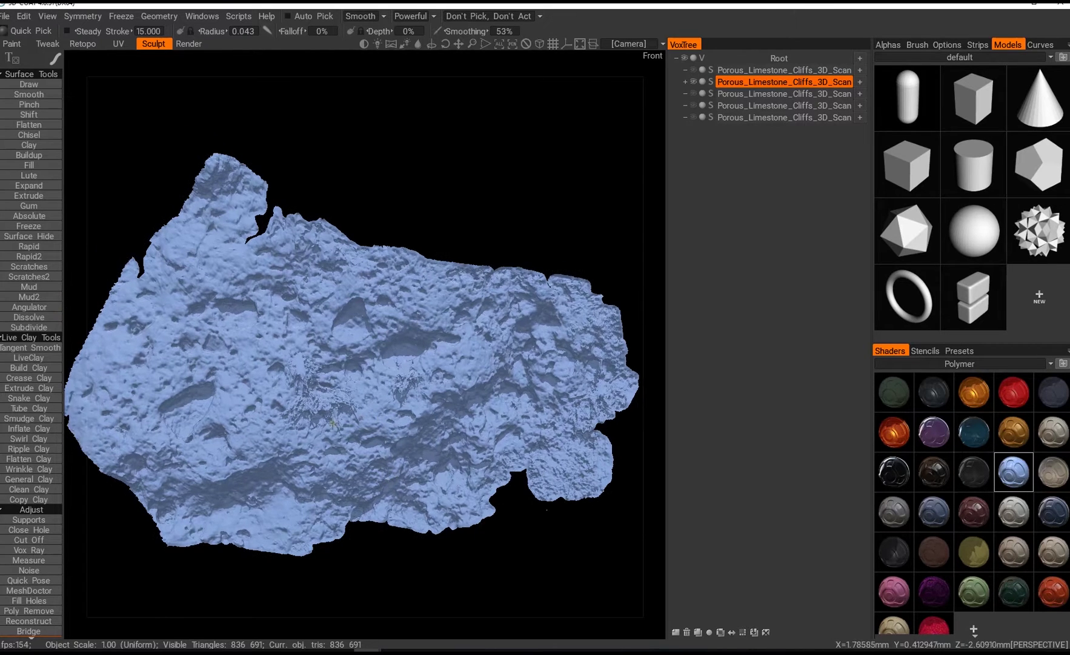
pyautogui.moveTo(331, 424)
pyautogui.keyDown('alt'); pyautogui.mouseDown()
pyautogui.moveTo(362, 423)
pyautogui.moveTo(351, 441)
pyautogui.moveTo(320, 435)
pyautogui.moveTo(319, 405)
pyautogui.mouseUp(); pyautogui.keyUp('alt')
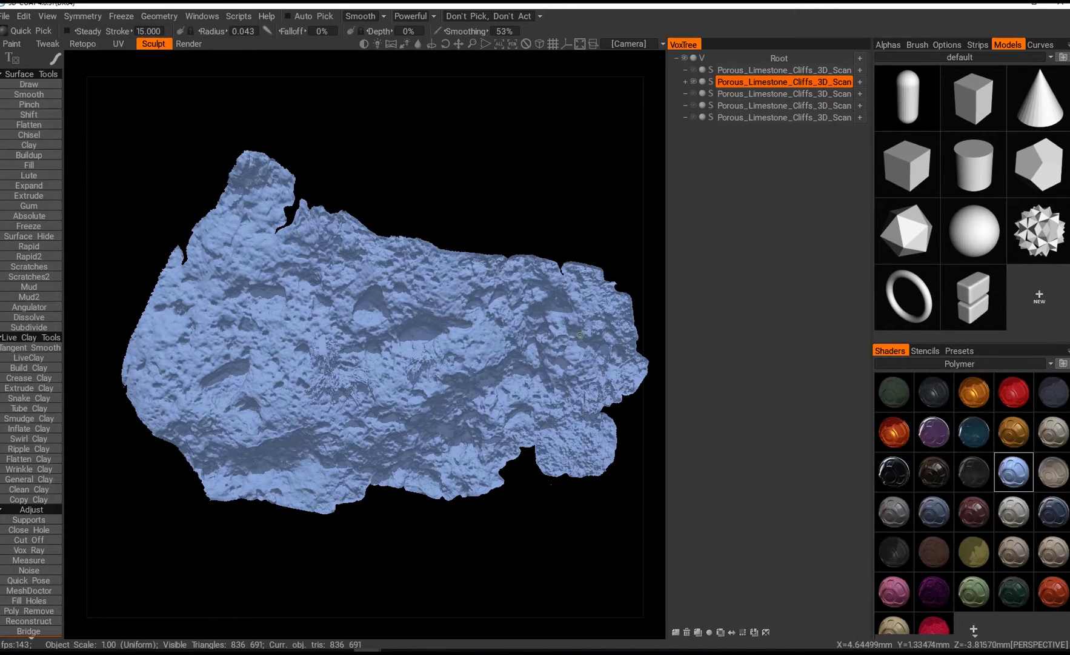
pyautogui.keyDown('alt'); pyautogui.moveTo(363, 363); pyautogui.dragTo(336, 373); pyautogui.keyUp('alt')
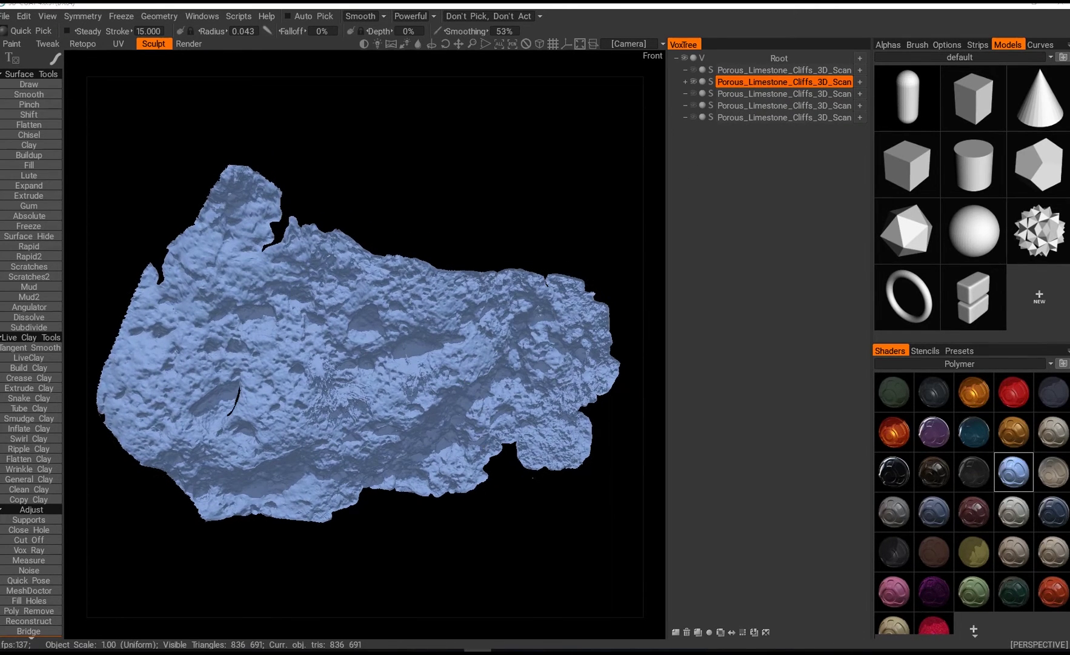
pyautogui.moveTo(448, 484); pyautogui.dragTo(386, 447, button='middle')
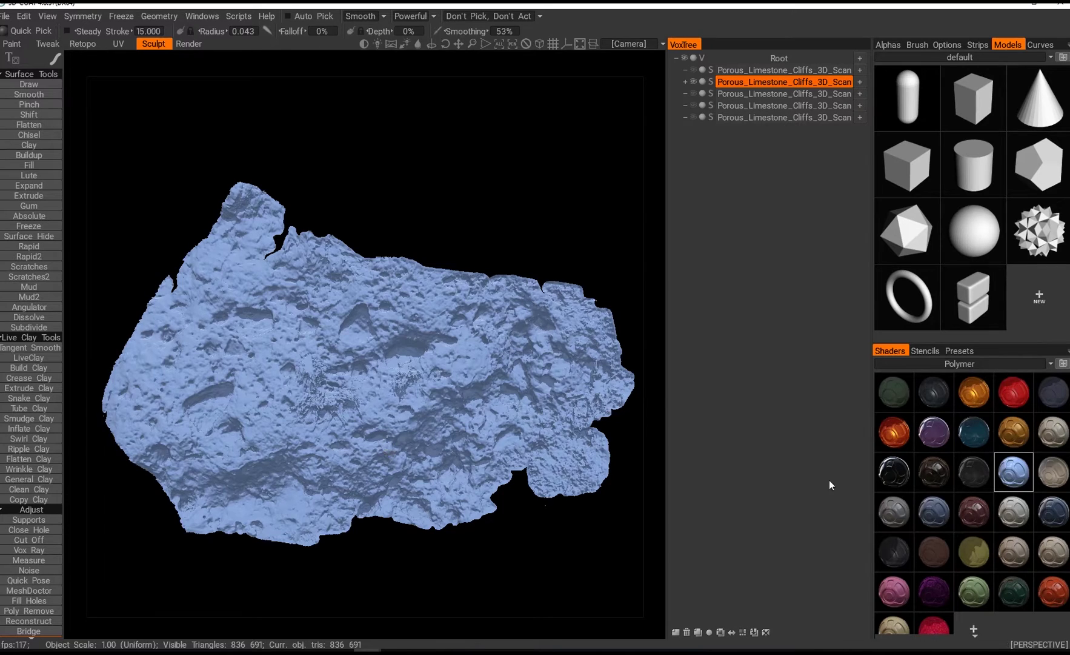
pyautogui.click(975, 365)
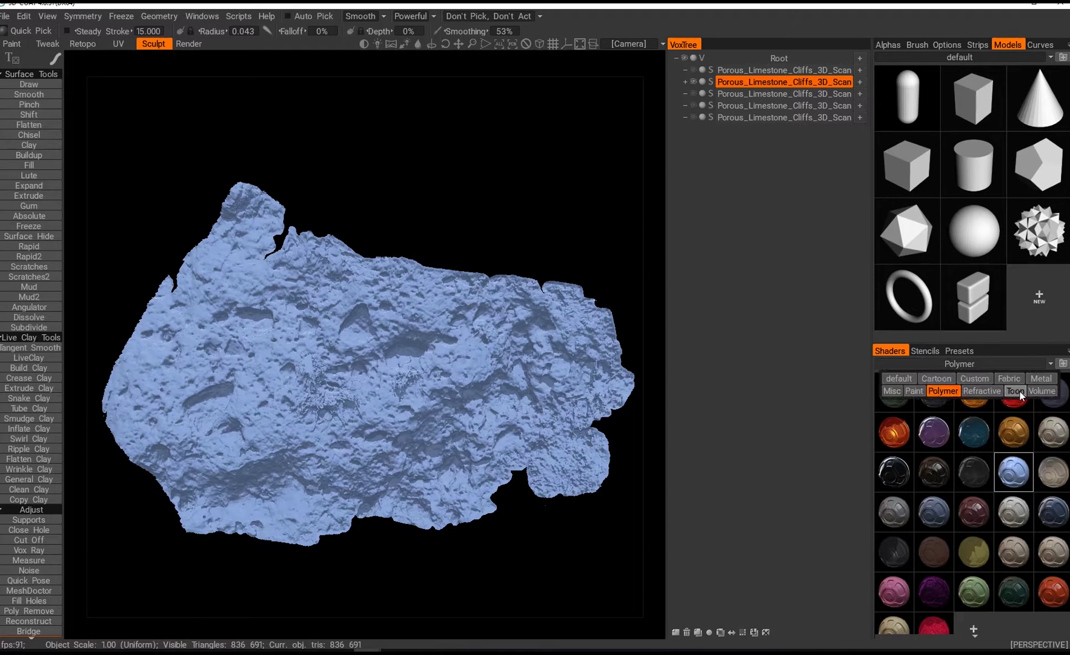
pyautogui.click(1021, 390)
pyautogui.click(993, 361)
pyautogui.click(1008, 390)
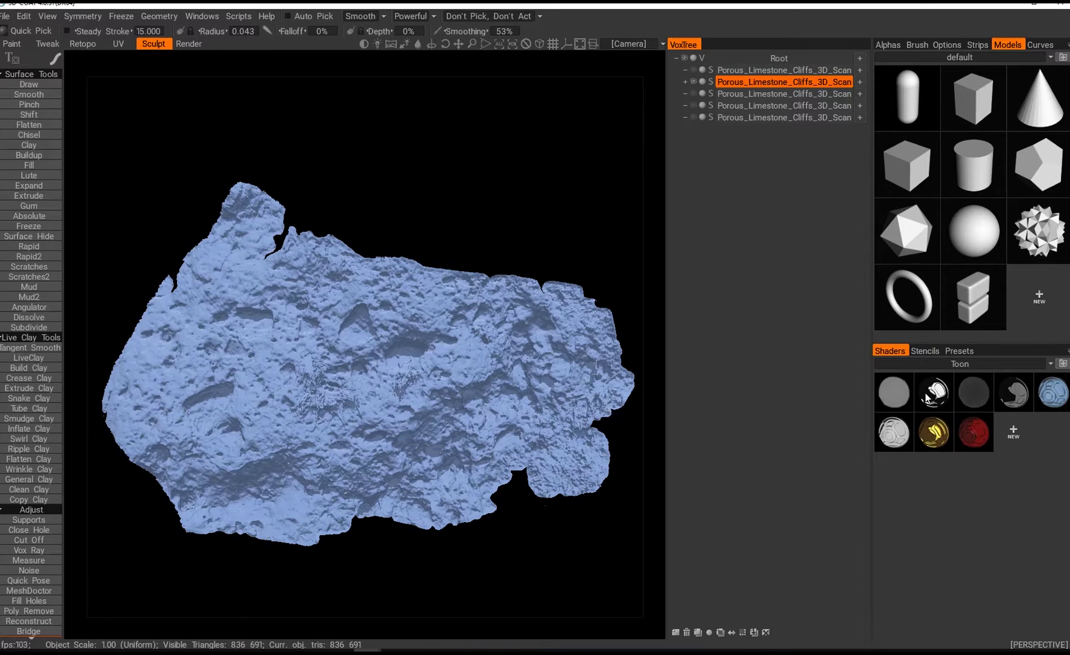
pyautogui.moveTo(931, 403)
pyautogui.click(938, 394)
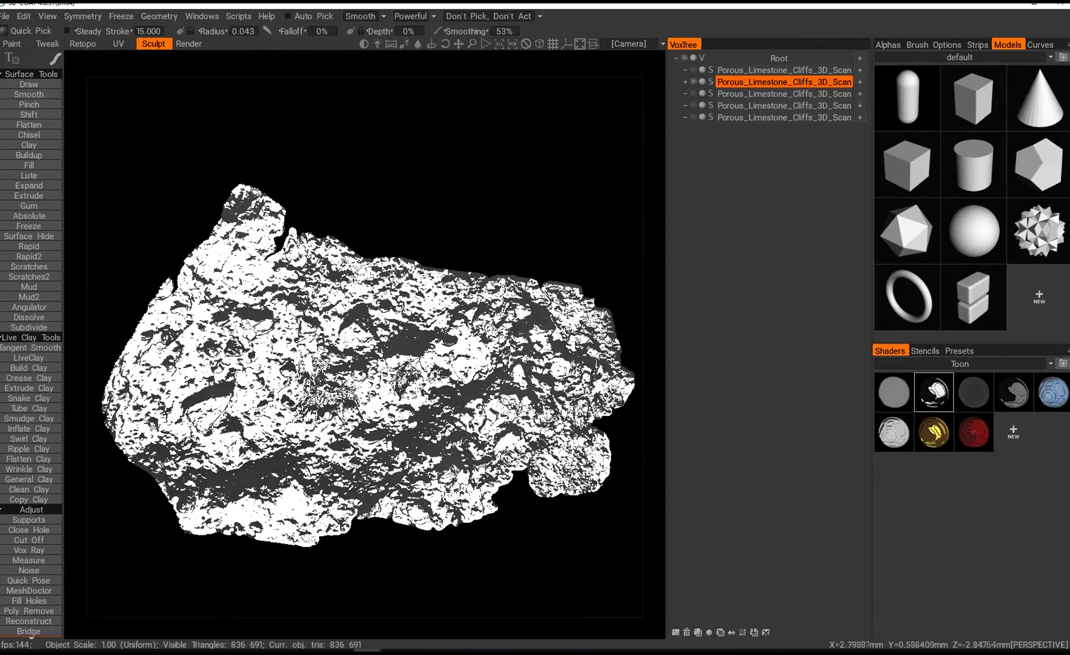
# Step: Open the permanent settings of the black-and-white Toon shader, test darker values for Color, and set it to white
pyautogui.rightClick(931, 385)
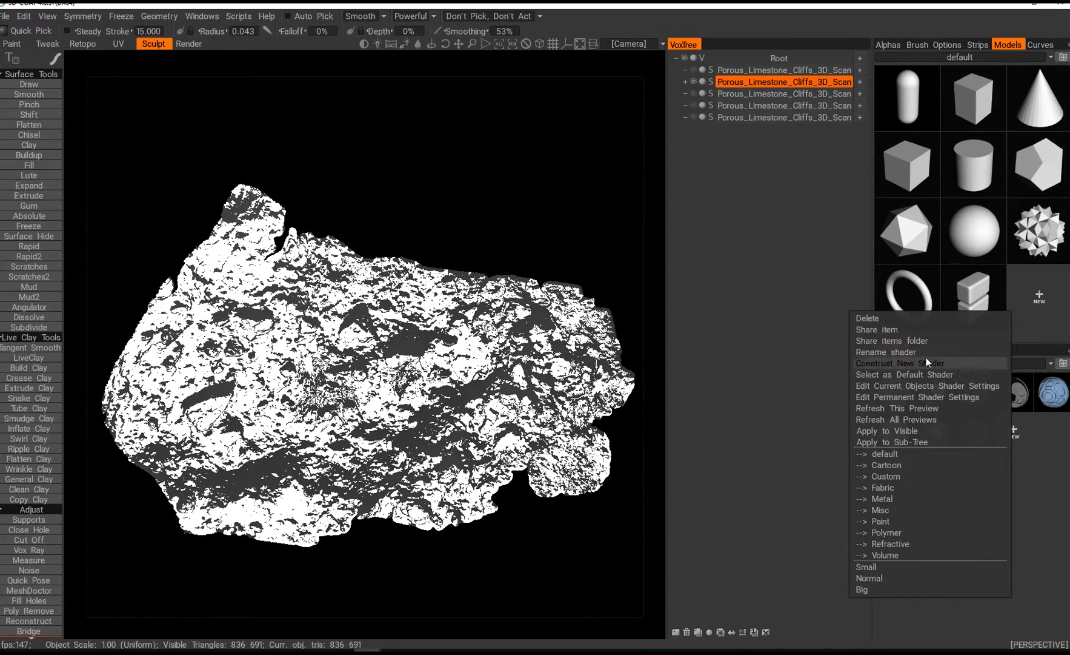
pyautogui.click(944, 396)
pyautogui.moveTo(333, 210); pyautogui.dragTo(716, 172)
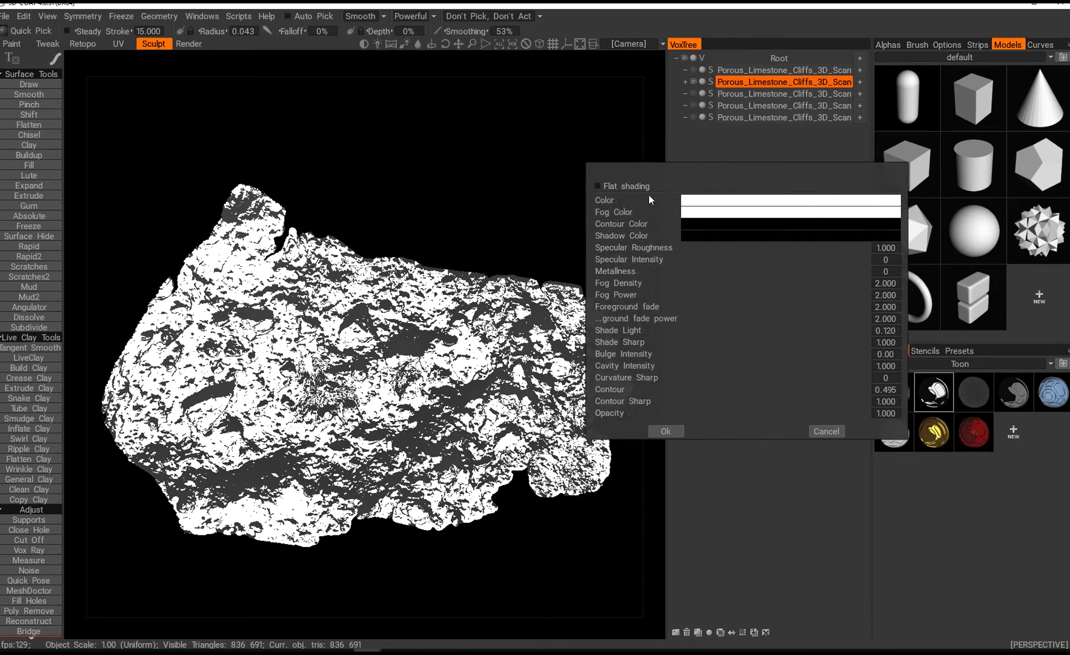
pyautogui.click(710, 204)
pyautogui.click(309, 415)
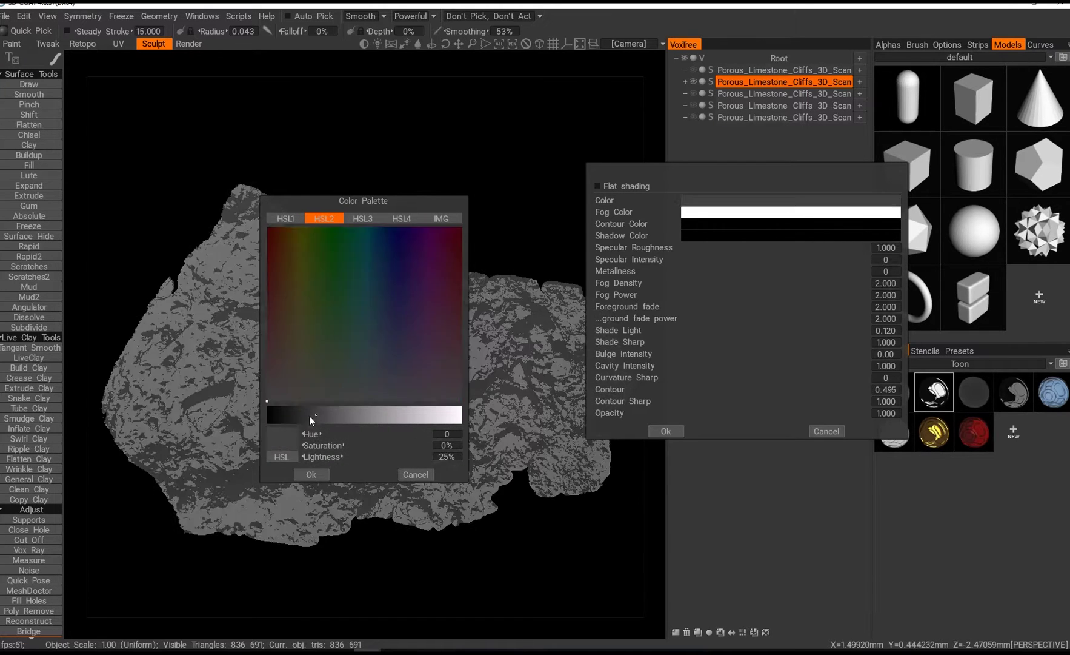
pyautogui.click(265, 421)
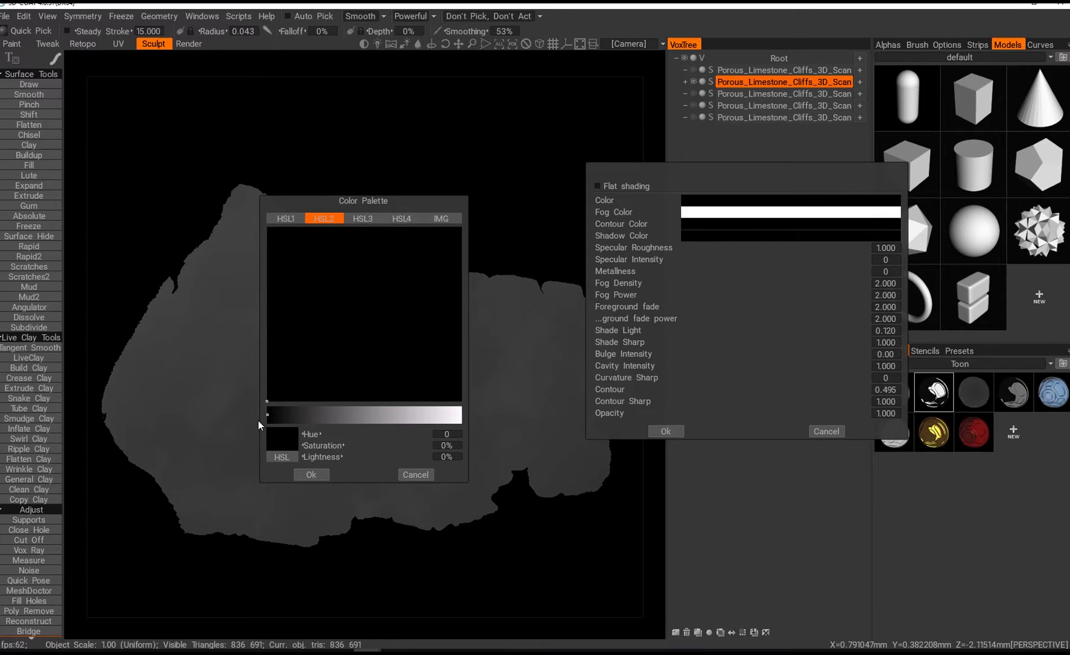
pyautogui.moveTo(278, 417); pyautogui.dragTo(364, 416)
pyautogui.click(311, 474)
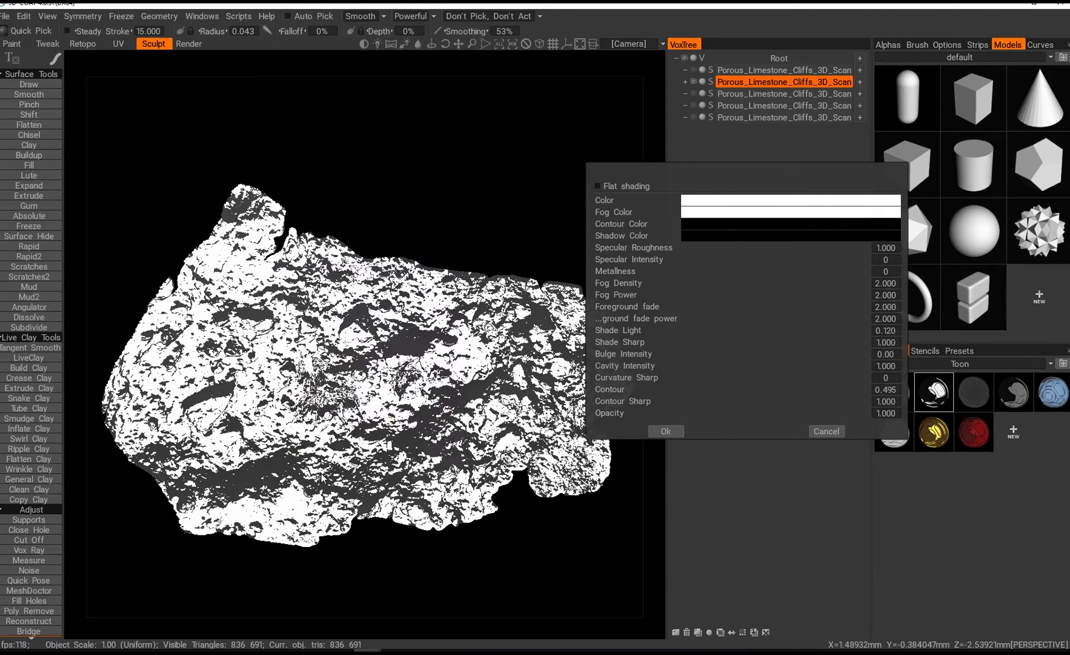
# Step: Set the shader's Contour Color and Shadow Color to white
pyautogui.click(736, 223)
pyautogui.moveTo(270, 416); pyautogui.dragTo(488, 424)
pyautogui.click(311, 474)
pyautogui.click(703, 235)
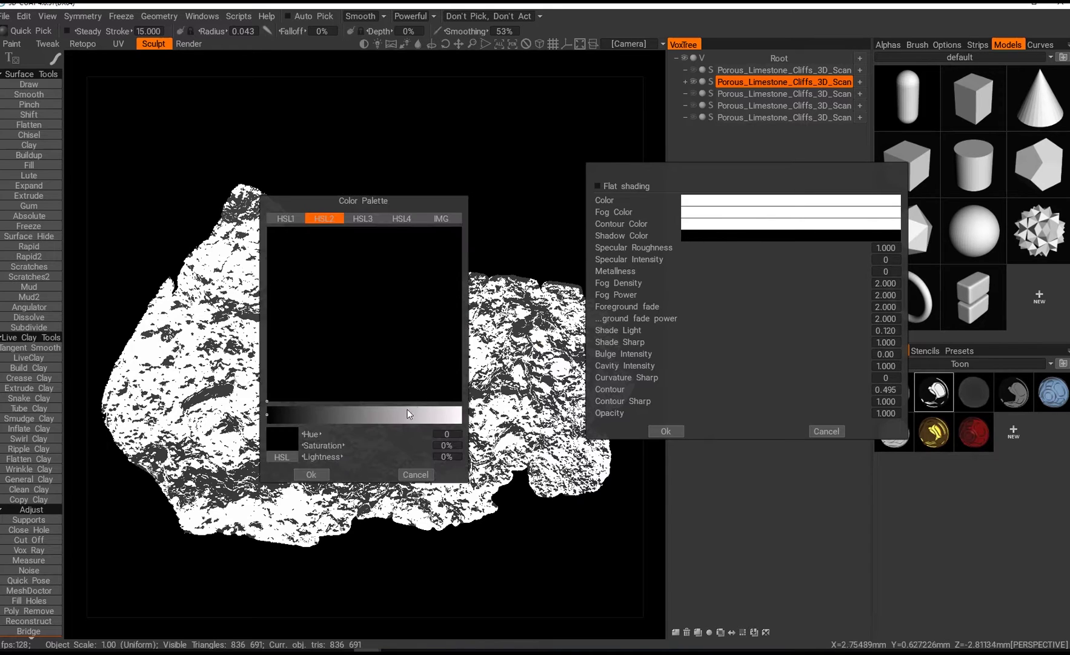
pyautogui.moveTo(410, 414); pyautogui.dragTo(495, 426)
pyautogui.click(311, 474)
# Step: Set the shader's Fog Color to black, Fog Density to 2.350 and Fog Power to 0.450
pyautogui.click(703, 215)
pyautogui.moveTo(395, 419); pyautogui.dragTo(420, 416)
pyautogui.moveTo(269, 428); pyautogui.dragTo(267, 425)
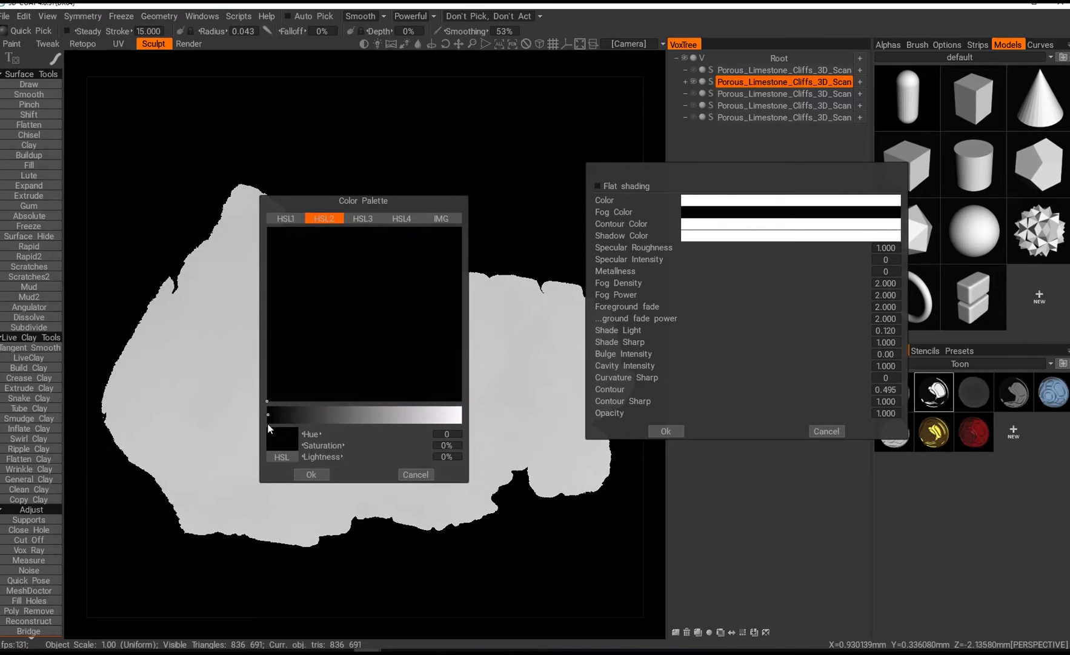
pyautogui.click(315, 474)
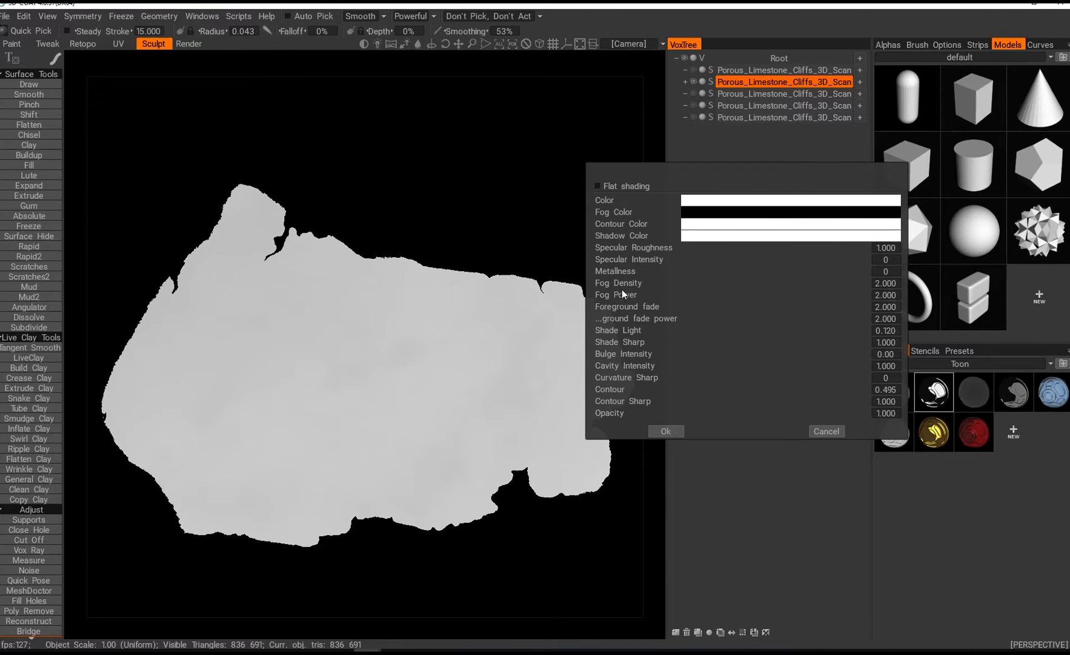
pyautogui.moveTo(726, 295)
pyautogui.mouseDown()
pyautogui.moveTo(772, 298)
pyautogui.moveTo(702, 296)
pyautogui.moveTo(709, 283)
pyautogui.mouseUp()
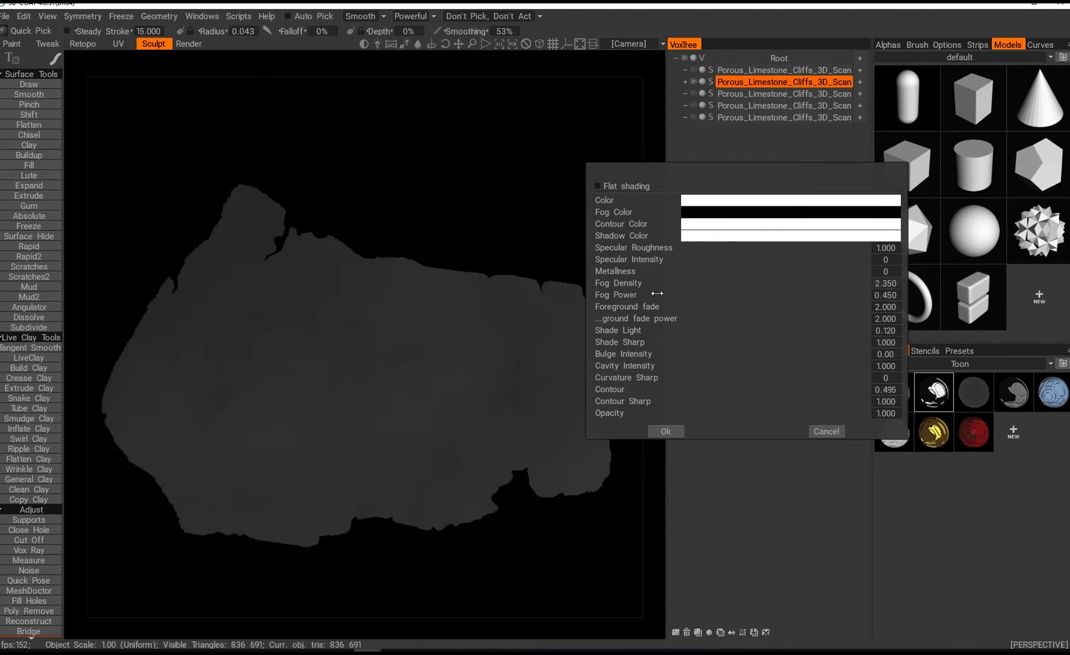
# Step: Adjust the depth shading with Fog Density 2.850, Fog Power 0.400 and Foreground fade 0.950
pyautogui.moveTo(473, 387); pyautogui.dragTo(414, 371)
pyautogui.moveTo(414, 372); pyautogui.dragTo(434, 439, button='right')
pyautogui.moveTo(434, 441); pyautogui.dragTo(551, 412, button='middle')
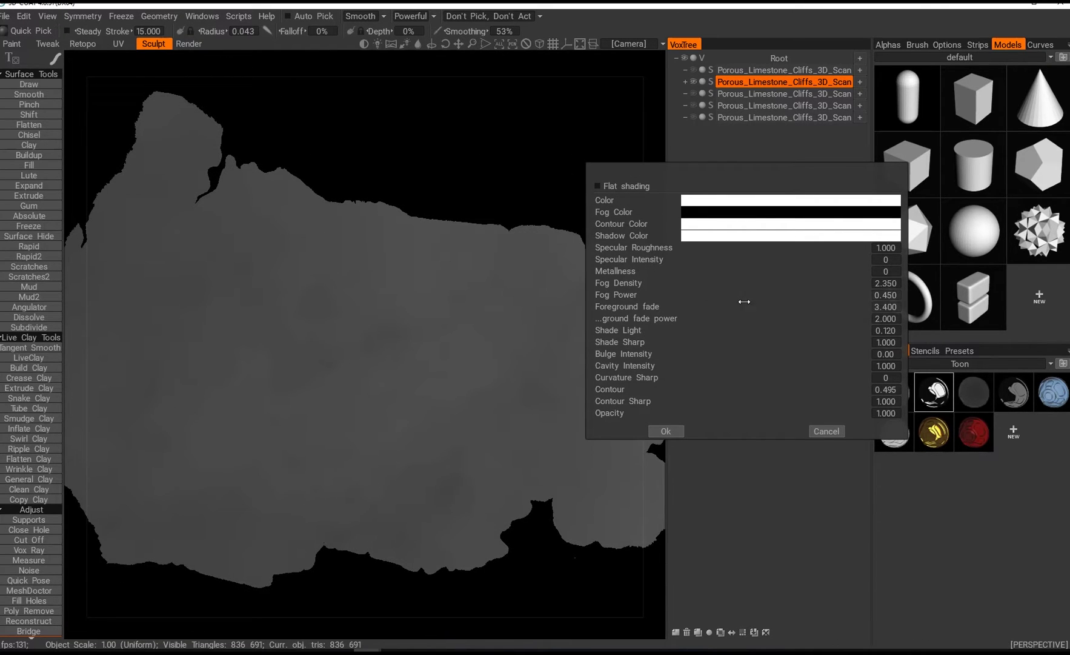
pyautogui.moveTo(695, 290); pyautogui.dragTo(683, 311)
pyautogui.scroll(5, 458, 413)
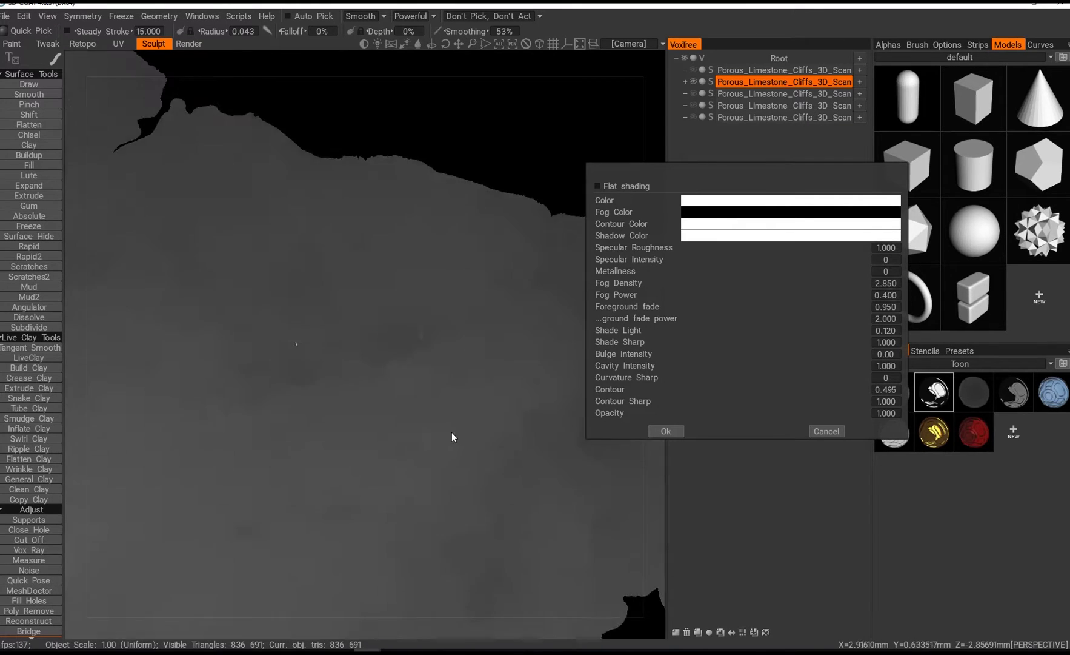
# Step: Try a Fog Density of 3.050 and discard all the shader setting changes
pyautogui.moveTo(451, 432)
pyautogui.keyDown('alt'); pyautogui.mouseDown()
pyautogui.moveTo(430, 493)
pyautogui.moveTo(365, 504)
pyautogui.moveTo(333, 488)
pyautogui.moveTo(383, 490)
pyautogui.mouseUp(); pyautogui.keyUp('alt')
pyautogui.moveTo(383, 490)
pyautogui.mouseDown(button='middle')
pyautogui.moveTo(396, 452)
pyautogui.moveTo(406, 470)
pyautogui.moveTo(393, 491)
pyautogui.moveTo(415, 463)
pyautogui.moveTo(348, 483)
pyautogui.moveTo(347, 524)
pyautogui.moveTo(402, 480)
pyautogui.moveTo(427, 475)
pyautogui.mouseUp(button='middle')
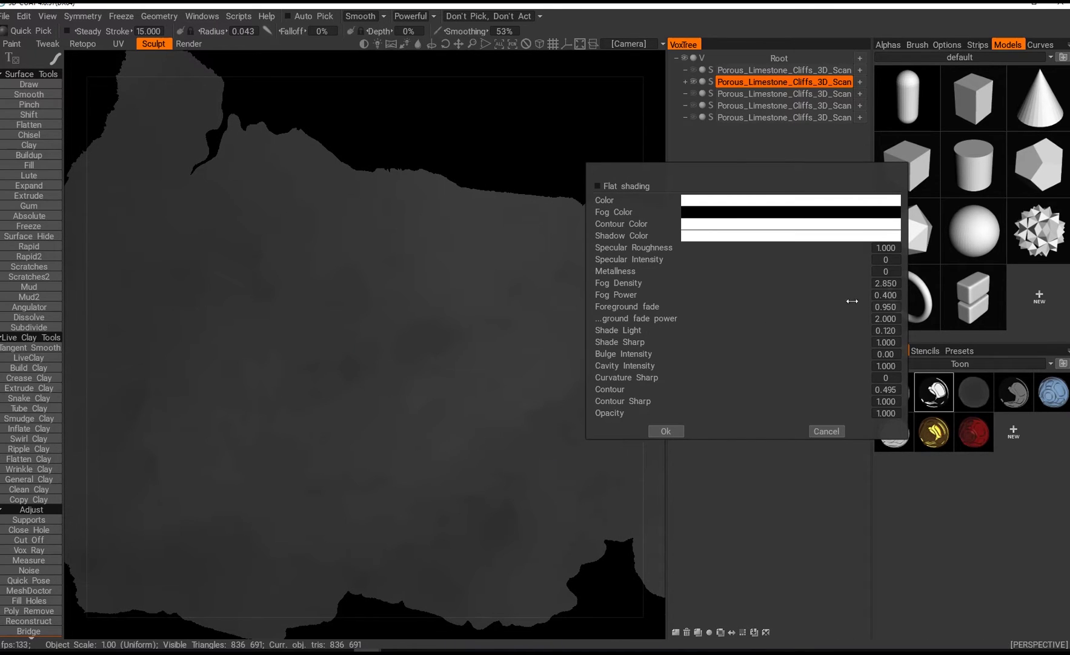
pyautogui.moveTo(669, 289); pyautogui.dragTo(698, 284)
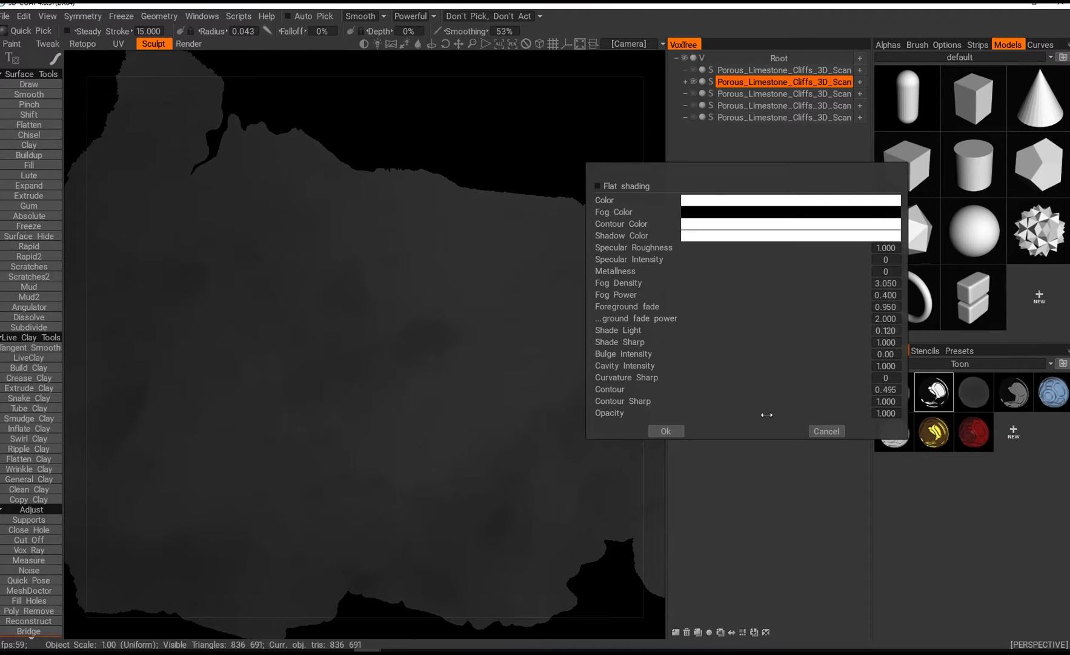
pyautogui.click(831, 431)
# Step: Apply the dark grey Toon depth shader to the scan and review its permanent settings without changing them
pyautogui.click(977, 401)
pyautogui.moveTo(628, 409); pyautogui.dragTo(507, 391, button='middle')
pyautogui.rightClick(966, 381)
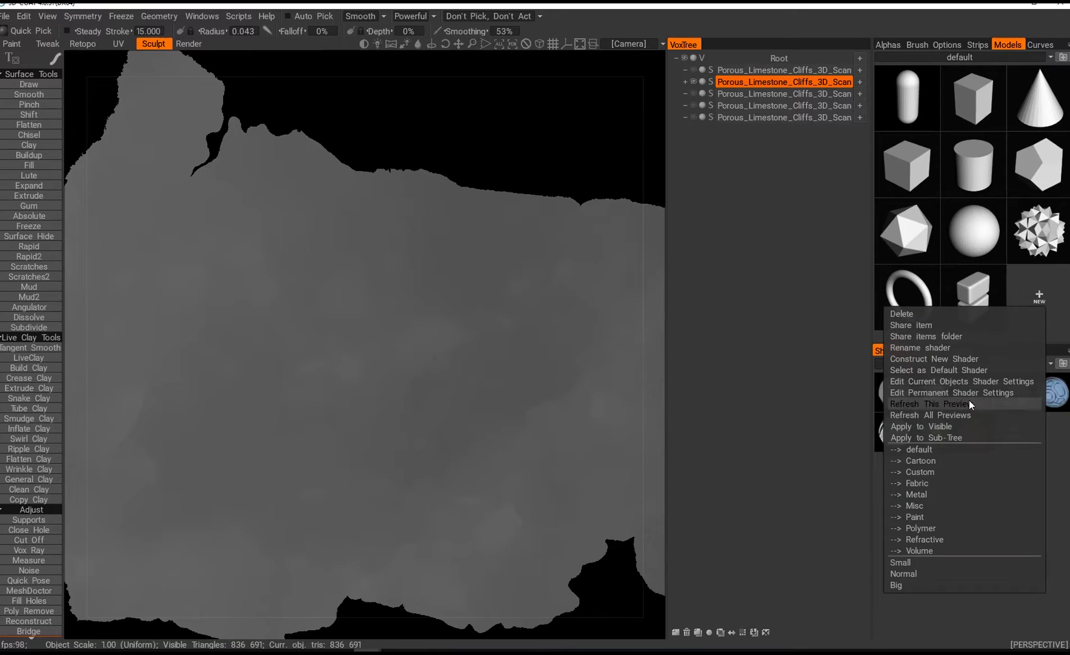
pyautogui.click(973, 393)
pyautogui.moveTo(482, 209)
pyautogui.mouseDown()
pyautogui.moveTo(720, 279)
pyautogui.moveTo(881, 219)
pyautogui.mouseUp()
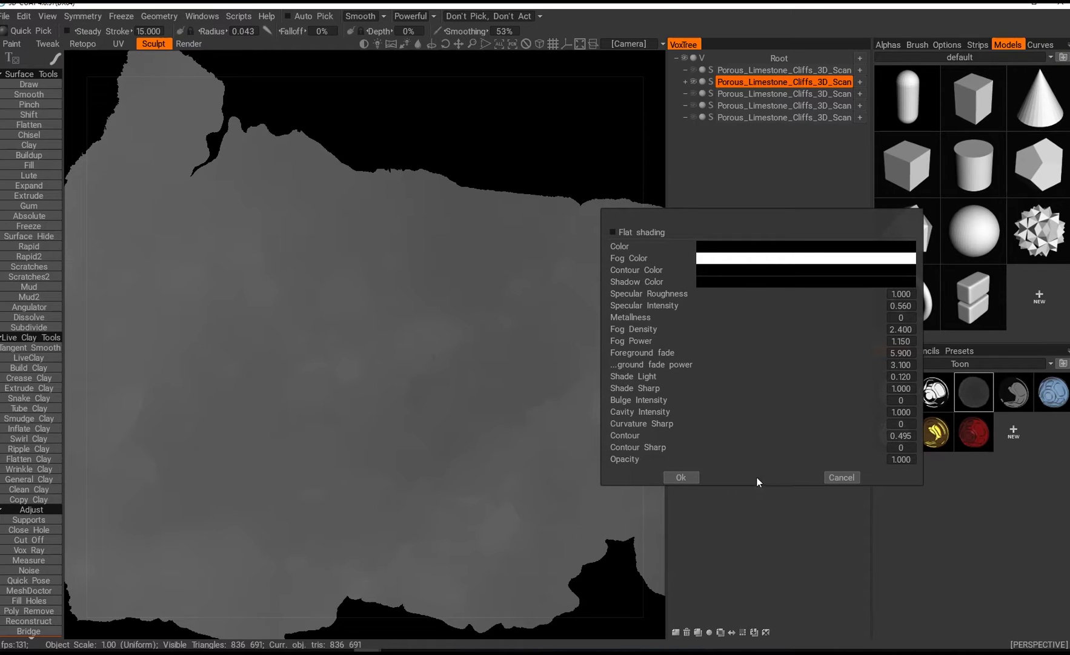
pyautogui.click(844, 482)
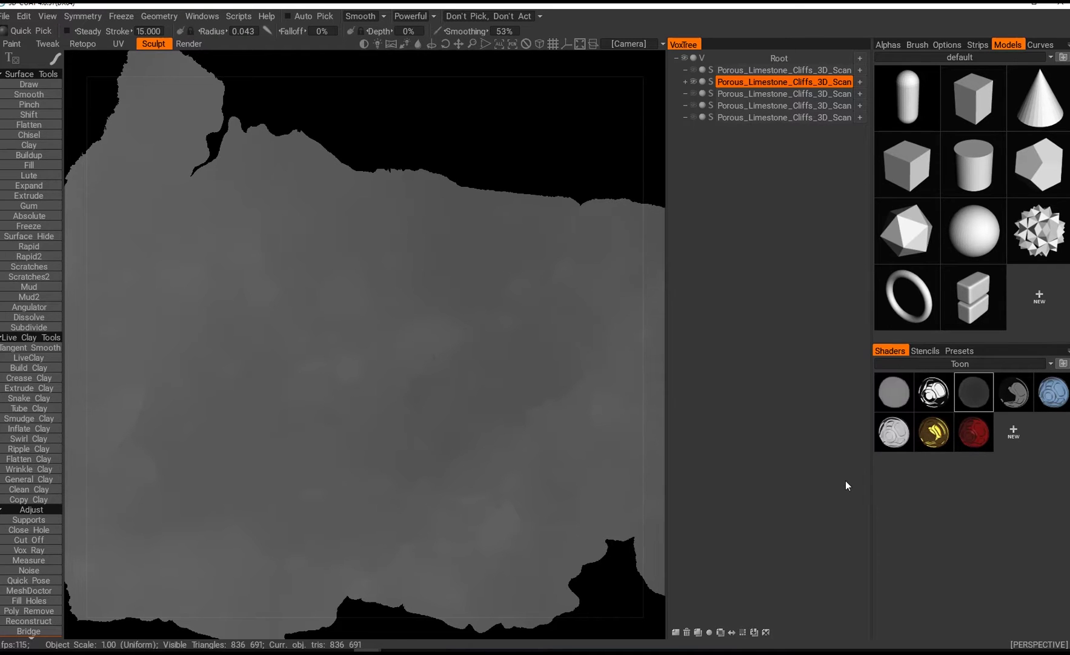
# Step: Frame a close-up of the porous rock surface so the depth shading fills the viewport for capture
pyautogui.keyDown('alt'); pyautogui.moveTo(578, 421); pyautogui.dragTo(475, 484, button='right'); pyautogui.keyUp('alt')
pyautogui.scroll(1, 476, 484)
pyautogui.scroll(-1, 479, 484)
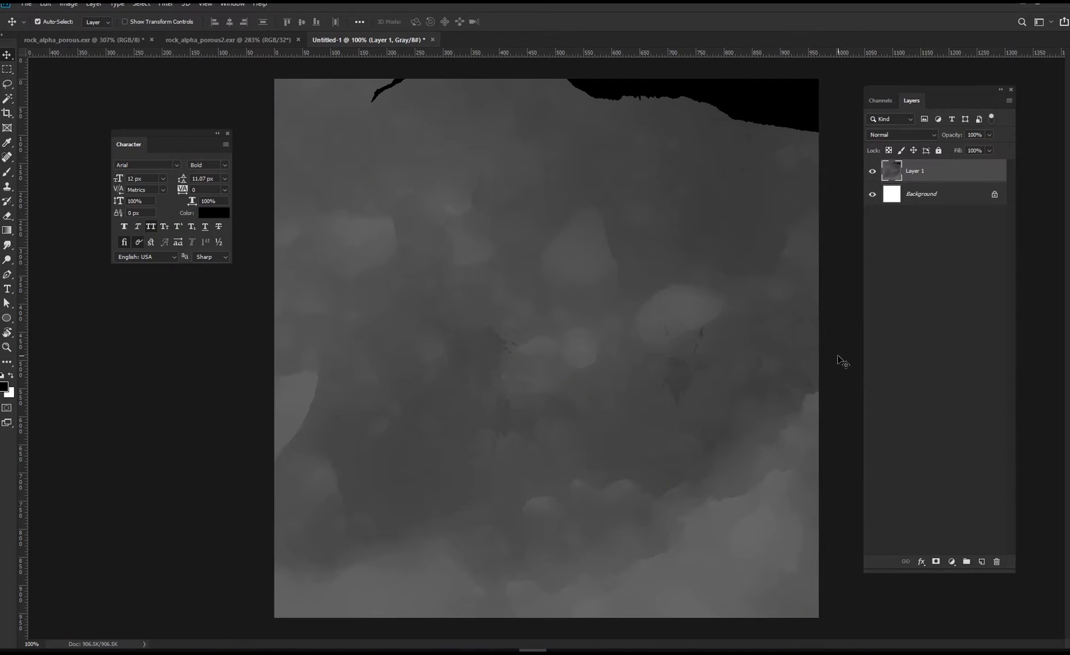
# Step: In Photoshop, apply Levels to Layer 1 with midtone 0.38 and white input 85, and invert the layer
pyautogui.hotkey('ctrl', 'l')
pyautogui.moveTo(736, 243); pyautogui.dragTo(820, 239)
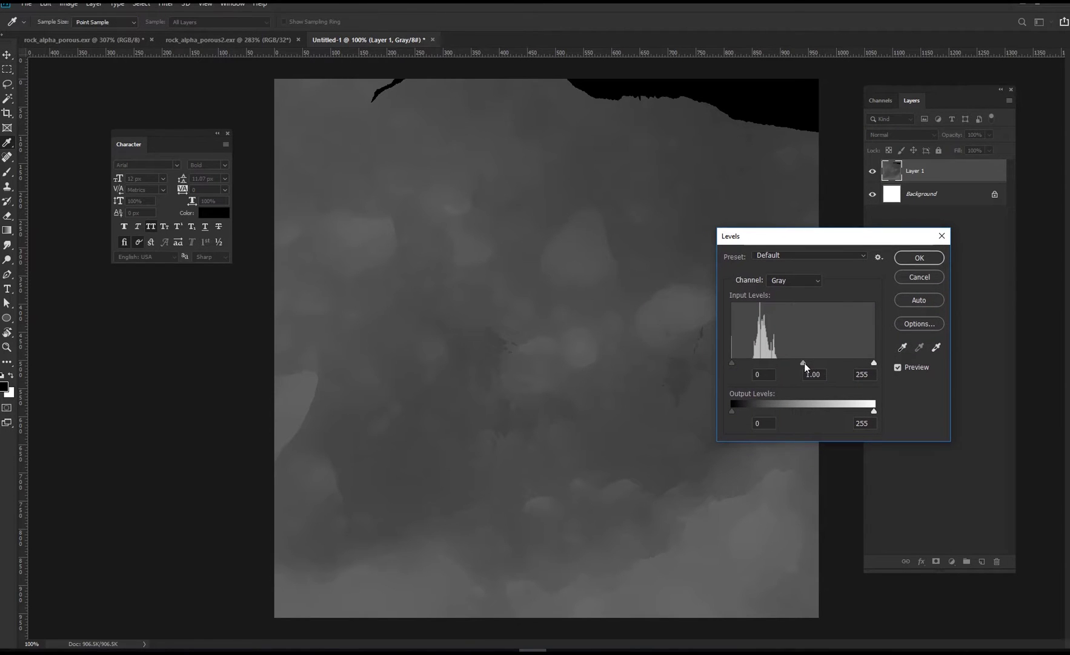
pyautogui.moveTo(805, 363)
pyautogui.mouseDown()
pyautogui.moveTo(848, 363)
pyautogui.moveTo(785, 364)
pyautogui.moveTo(800, 364)
pyautogui.mouseUp()
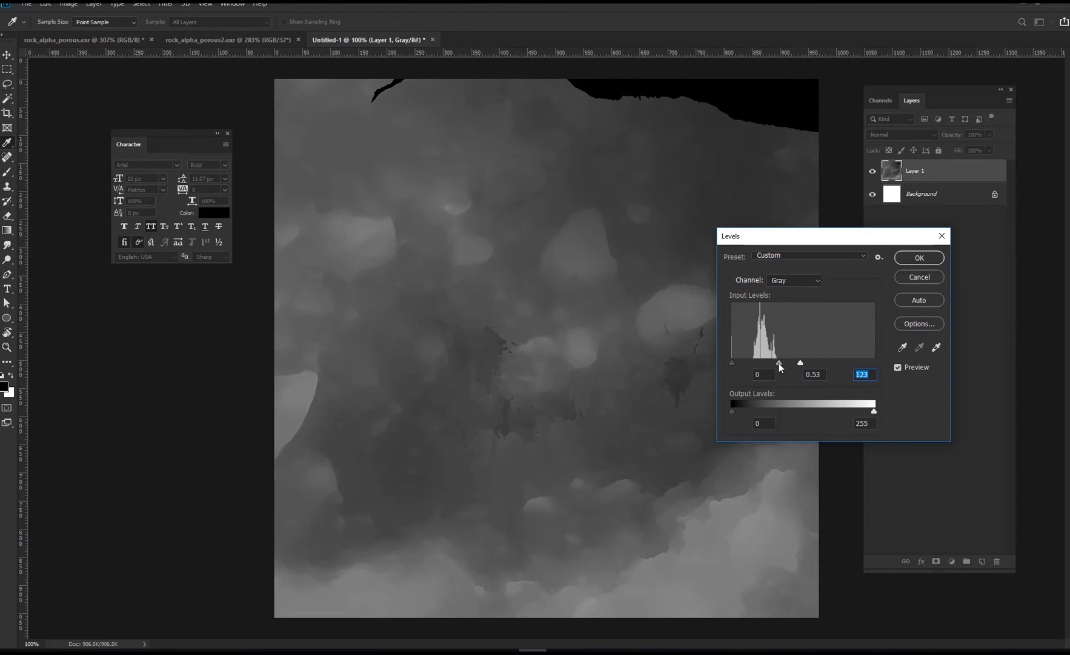
pyautogui.moveTo(779, 364)
pyautogui.mouseDown()
pyautogui.moveTo(789, 361)
pyautogui.moveTo(773, 361)
pyautogui.mouseUp()
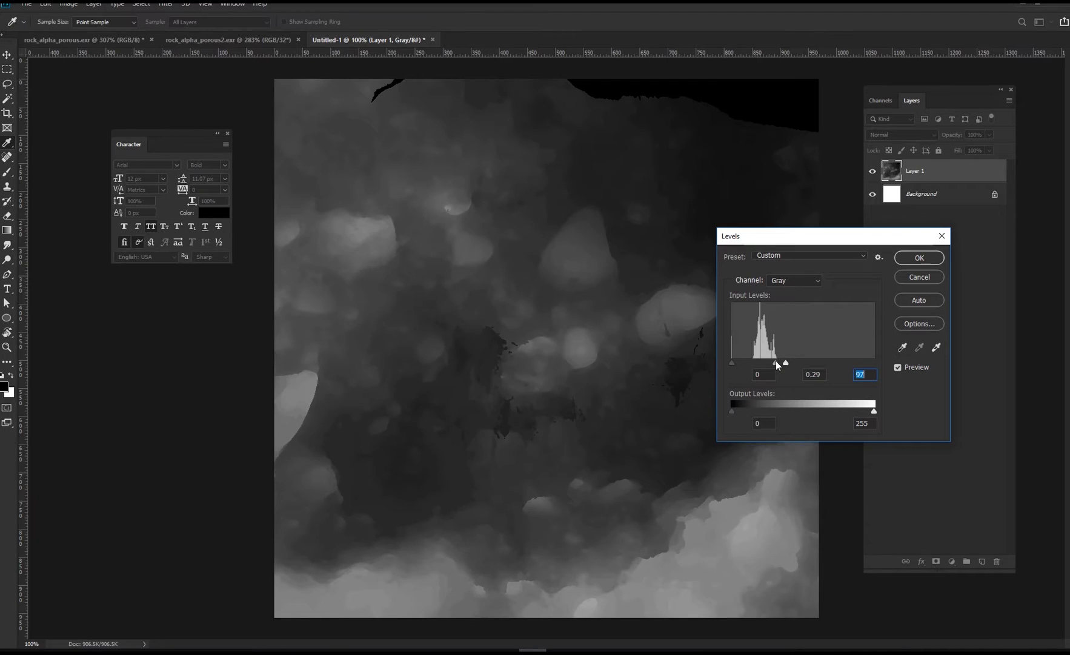
pyautogui.moveTo(773, 361); pyautogui.dragTo(776, 362)
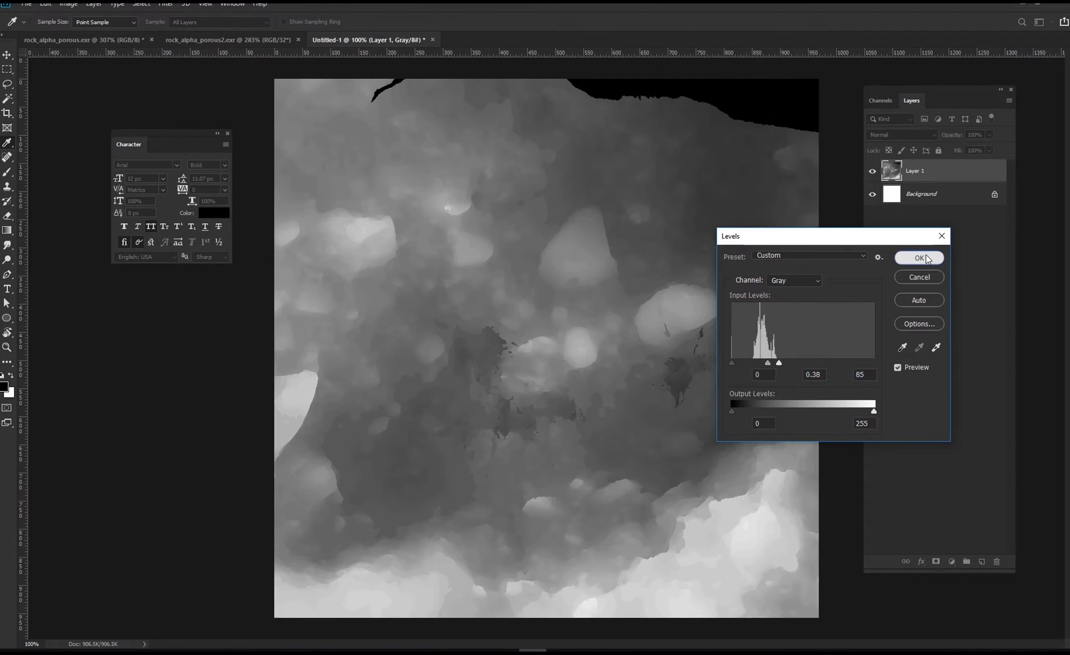
pyautogui.click(914, 259)
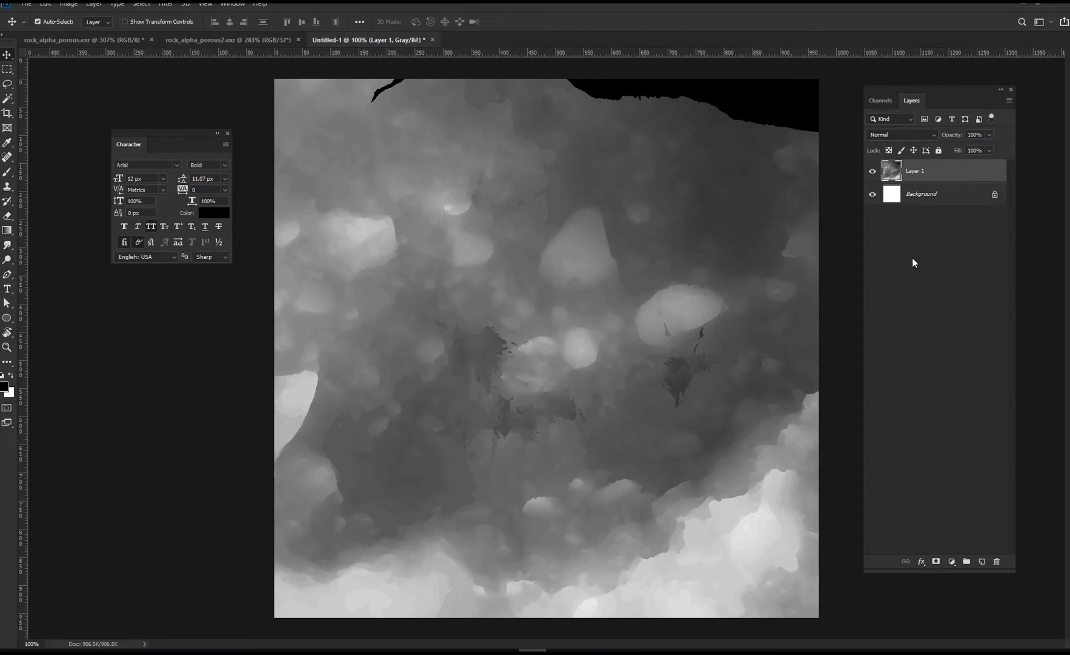
pyautogui.hotkey('ctrl', 'i')
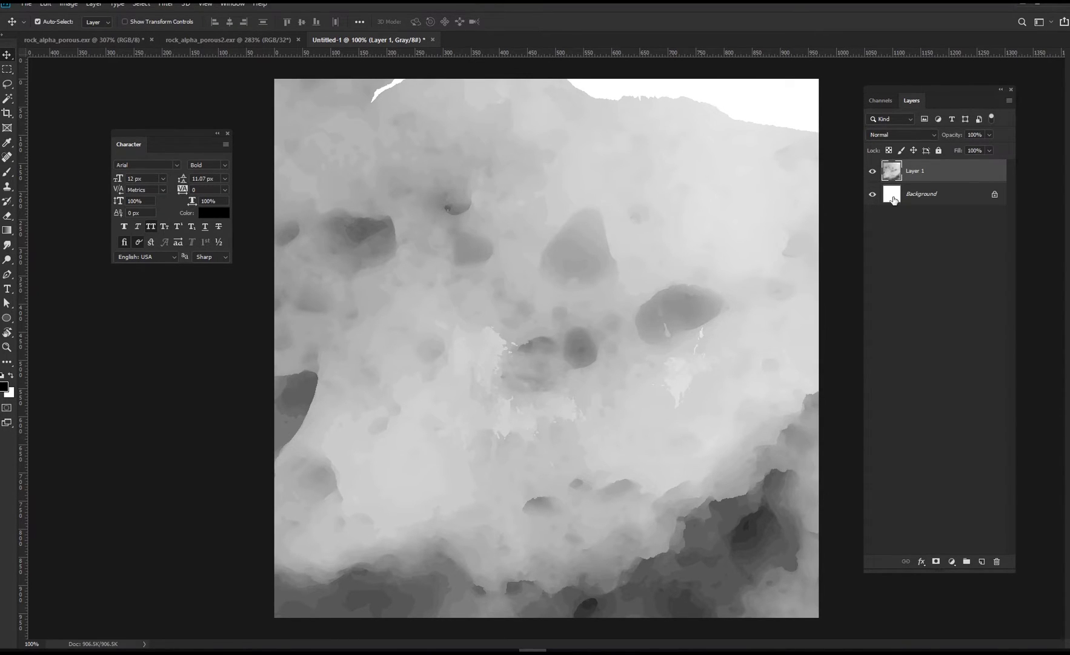
# Step: Apply a Gaussian Blur with a radius of 3.5 pixels to Layer 1 to soften the depth stepping
pyautogui.click(873, 172)
pyautogui.click(874, 171)
pyautogui.hotkey('ctrl', 'alt', 'f')
pyautogui.click(856, 296)
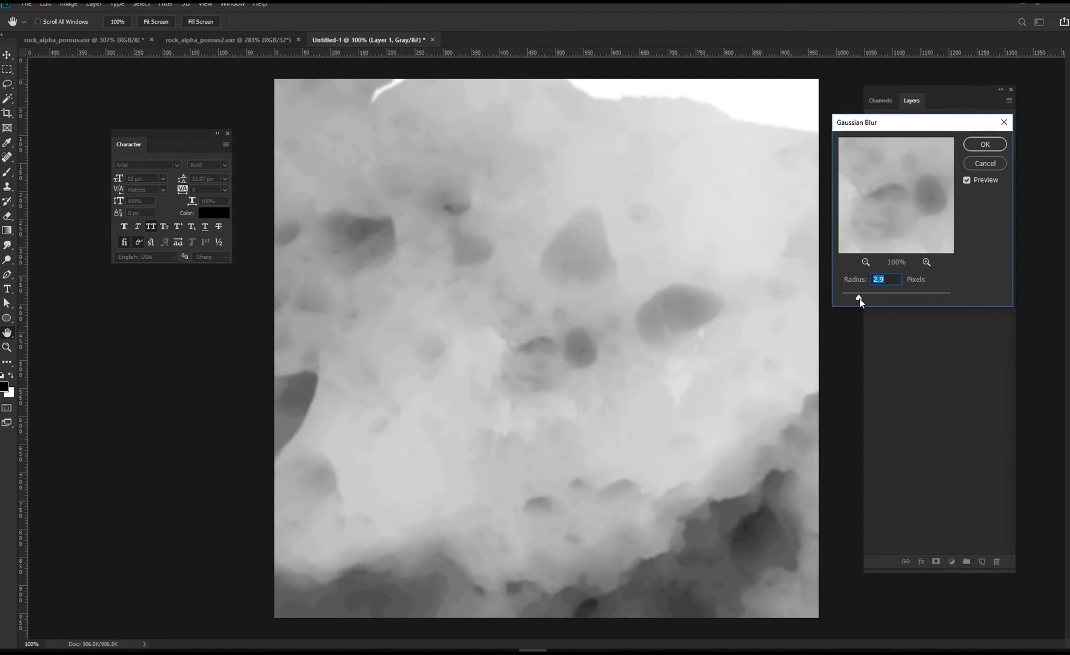
pyautogui.moveTo(860, 299); pyautogui.dragTo(860, 298)
pyautogui.moveTo(864, 298); pyautogui.dragTo(861, 298)
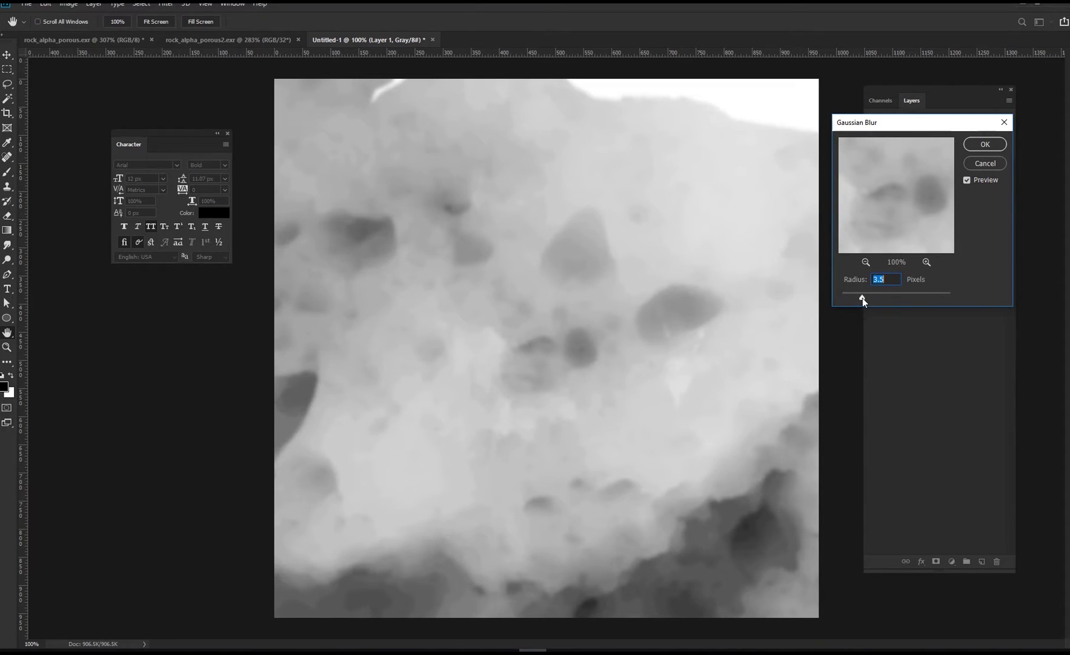
pyautogui.click(976, 144)
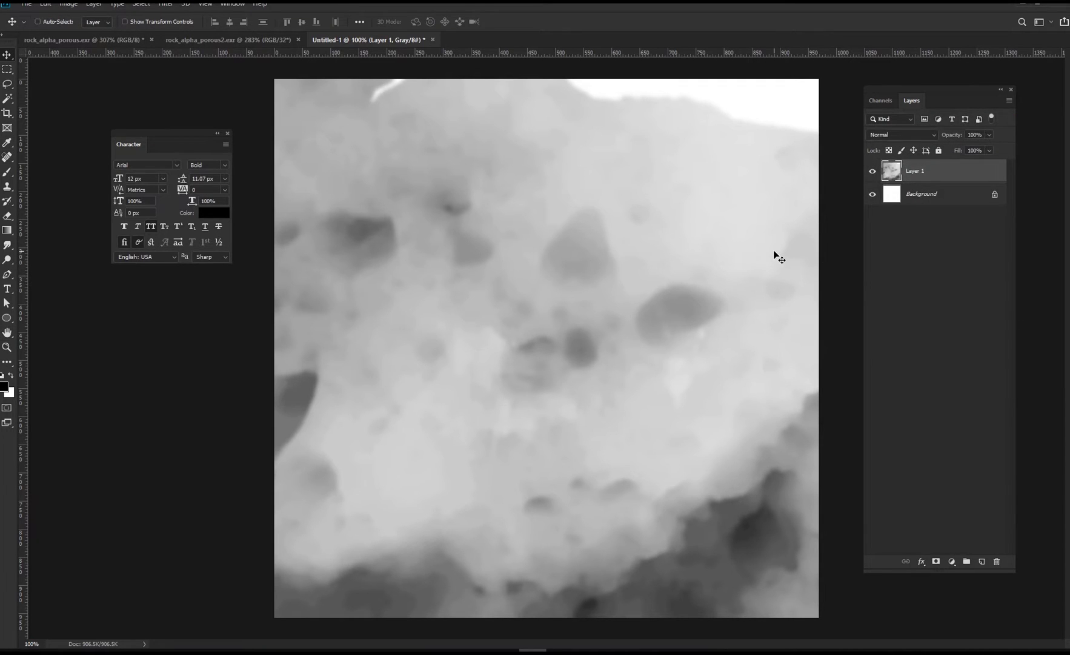
# Step: Add an empty layer above Layer 1, enlarge the soft Brush to 300 px, and undo a trial stroke along the upper edge
pyautogui.hotkey('ctrl', 'alt', 'shift', 'n')
pyautogui.press('b')
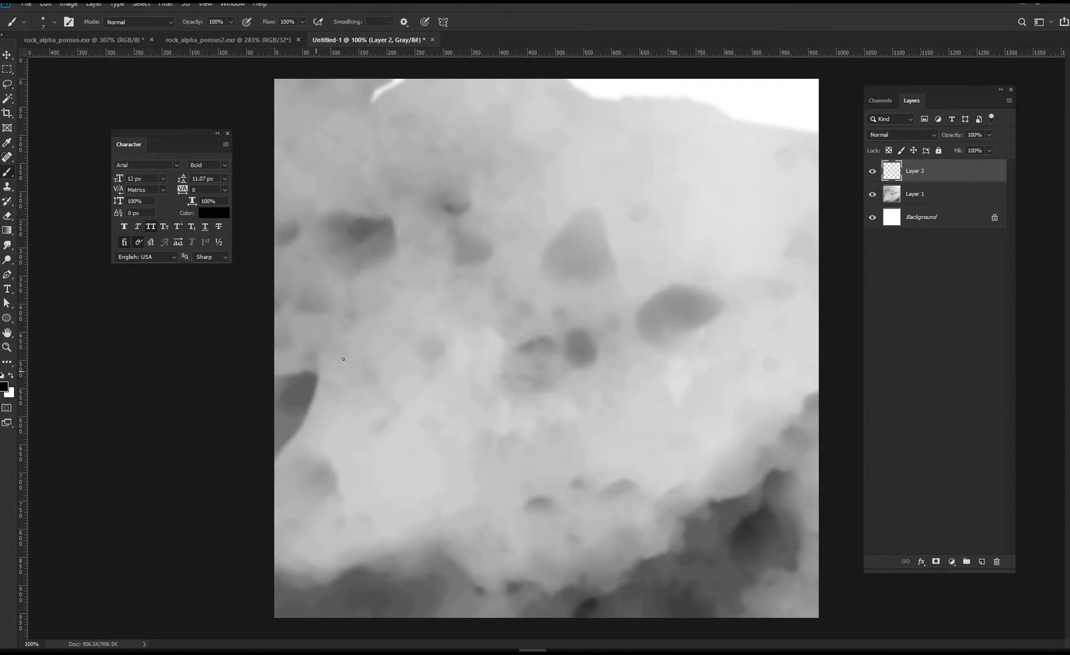
pyautogui.hotkey('ctrl', '-')
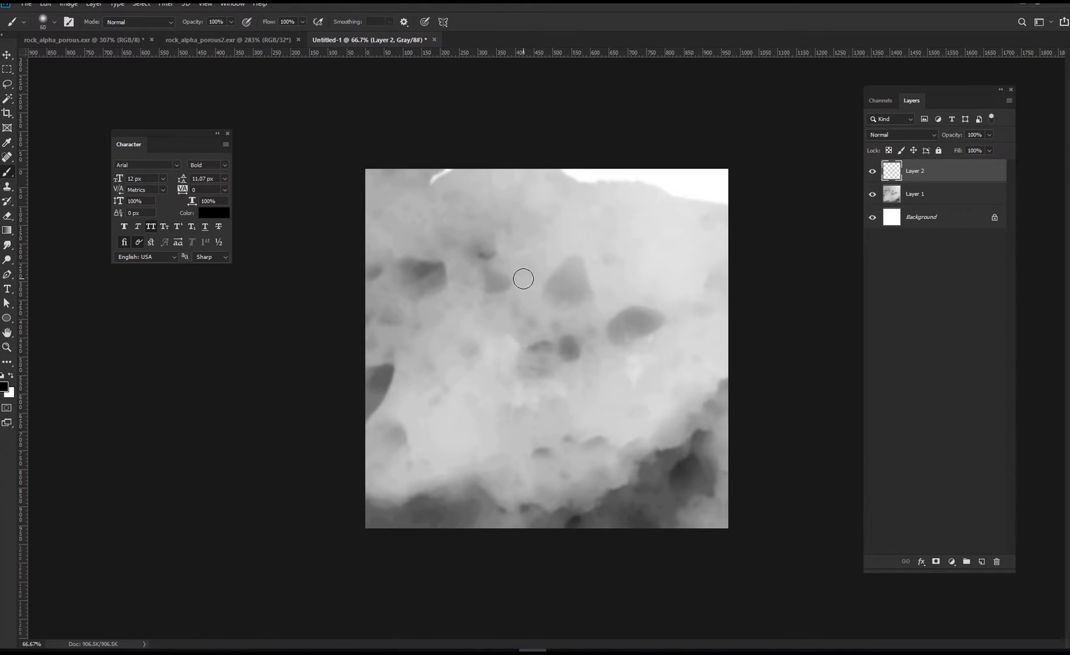
pyautogui.press(']')
pyautogui.press(']')
pyautogui.press(']')
pyautogui.moveTo(368, 160); pyautogui.dragTo(631, 157)
pyautogui.hotkey('ctrl', 'z')
# Step: Set the canvas size to 1000 by 1000 pixels, anchored at the centre
pyautogui.hotkey('ctrl', 'alt', 'c')
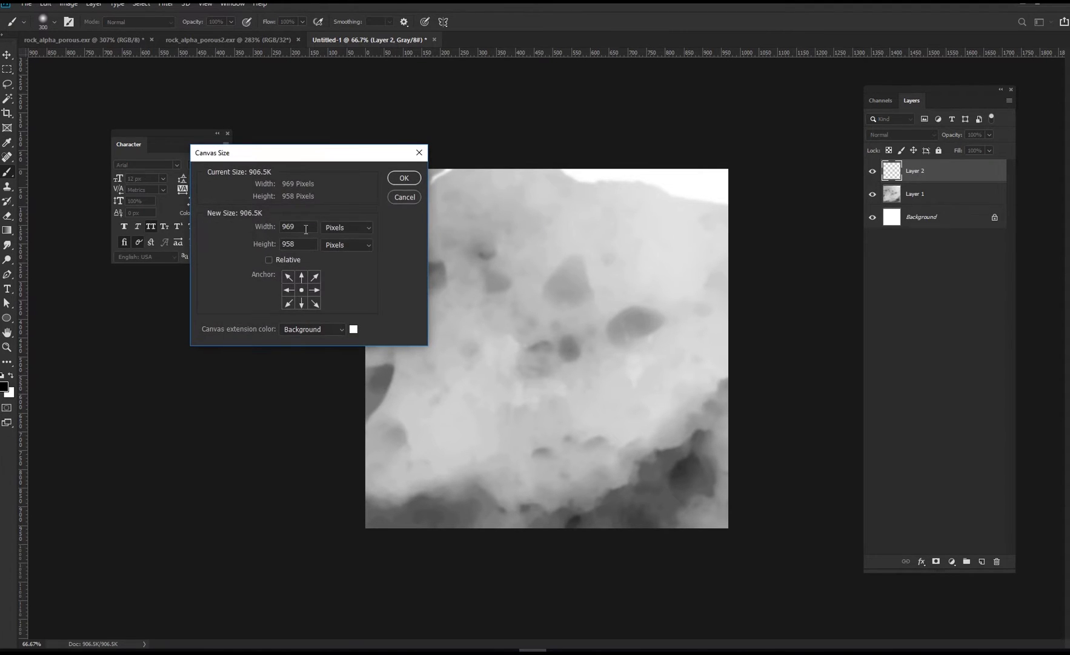
pyautogui.moveTo(317, 153); pyautogui.dragTo(349, 154)
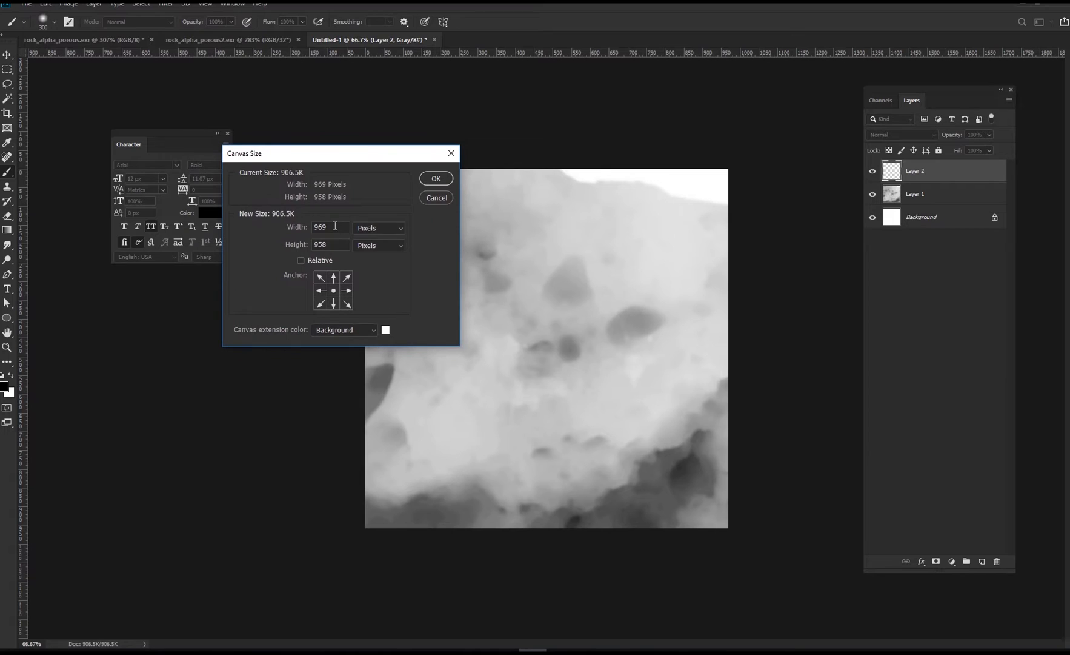
pyautogui.write('1000')
pyautogui.press('Tab')
pyautogui.write('1')
pyautogui.click(440, 180)
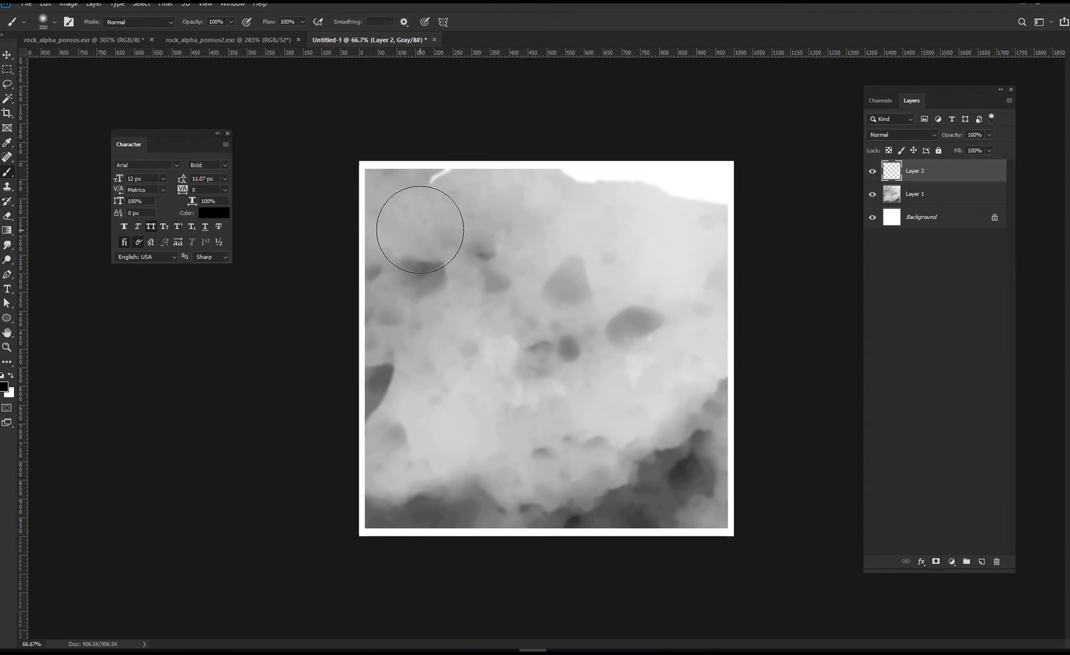
# Step: Paint a soft black frame around all four edges of the canvas on Layer 2
pyautogui.moveTo(355, 147)
pyautogui.mouseDown()
pyautogui.moveTo(784, 172)
pyautogui.moveTo(721, 161)
pyautogui.mouseUp()
pyautogui.moveTo(354, 143)
pyautogui.mouseDown()
pyautogui.moveTo(335, 588)
pyautogui.moveTo(346, 277)
pyautogui.mouseUp()
pyautogui.moveTo(384, 536)
pyautogui.mouseDown()
pyautogui.moveTo(657, 566)
pyautogui.moveTo(528, 569)
pyautogui.moveTo(755, 554)
pyautogui.moveTo(791, 382)
pyautogui.moveTo(839, 573)
pyautogui.moveTo(811, 346)
pyautogui.mouseUp()
pyautogui.click(873, 172)
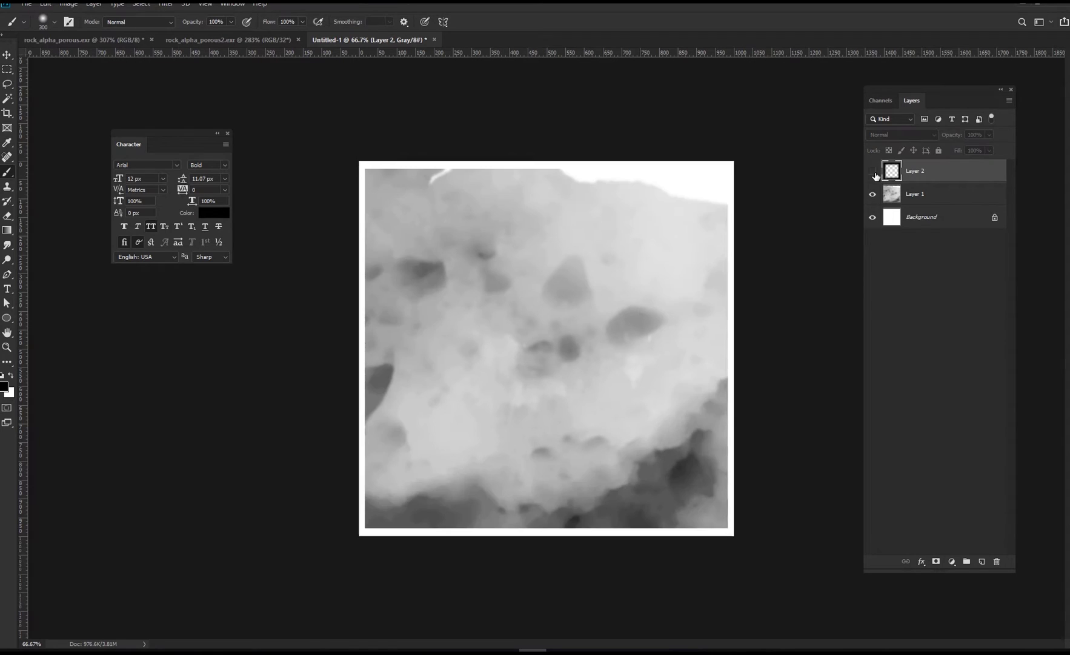
pyautogui.click(872, 171)
pyautogui.hotkey('ctrl', 'shift', 'z')
# Step: Apply a Gaussian Blur with a radius of 37.4 pixels to the black frame on Layer 2 and compare it by toggling its visibility
pyautogui.hotkey('ctrl', 'alt', 'f')
pyautogui.moveTo(884, 296); pyautogui.dragTo(896, 299)
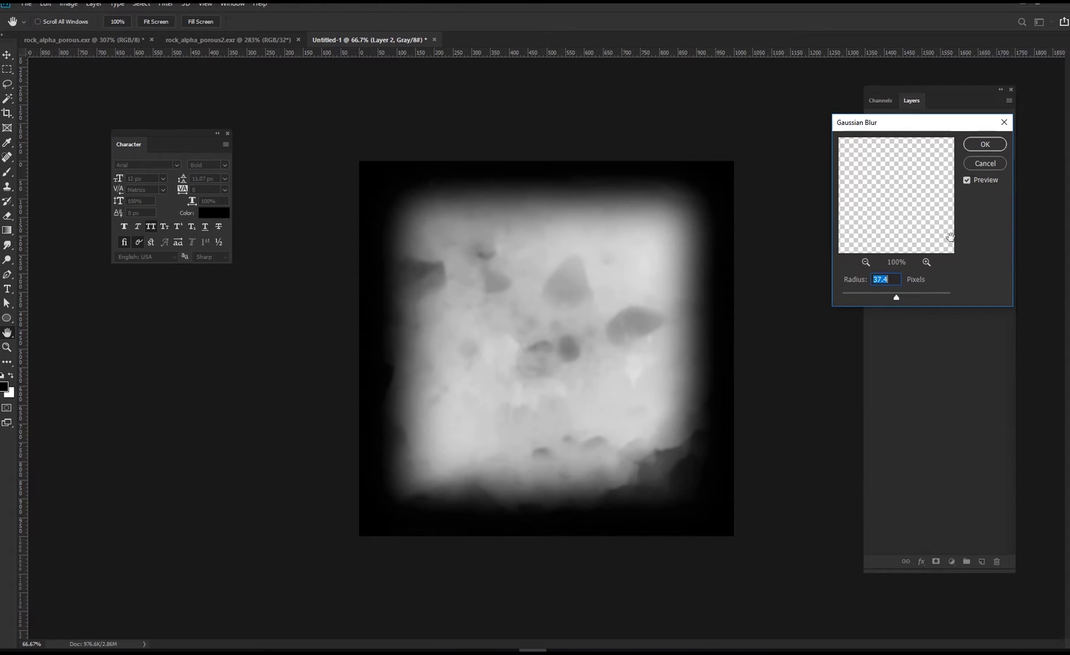
pyautogui.click(984, 149)
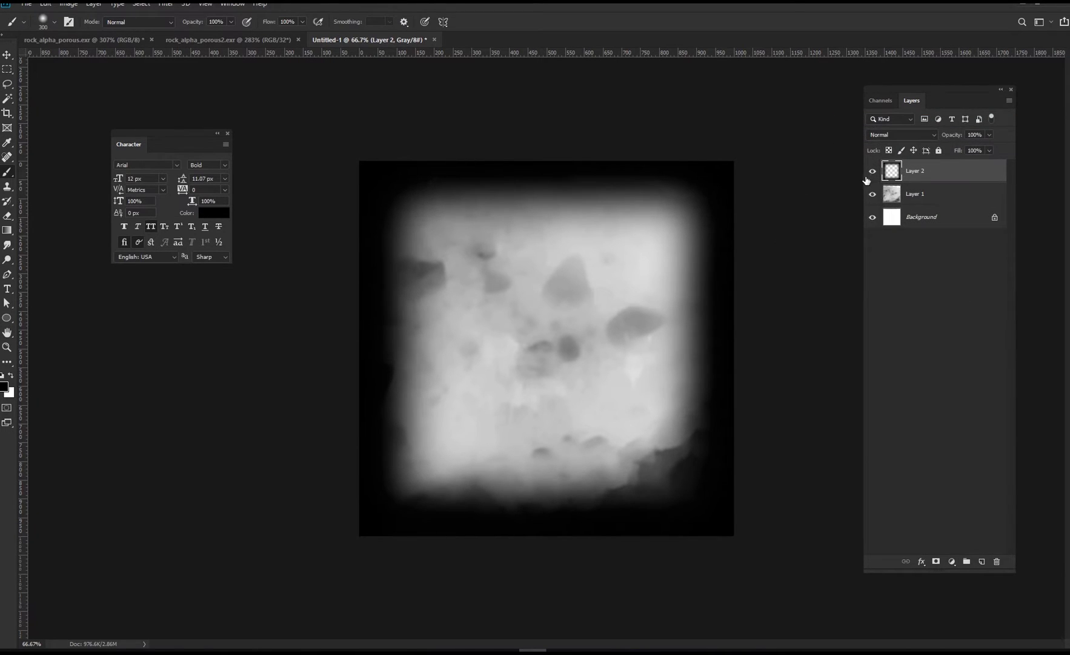
pyautogui.click(872, 173)
pyautogui.click(872, 173)
pyautogui.click(873, 175)
pyautogui.click(873, 175)
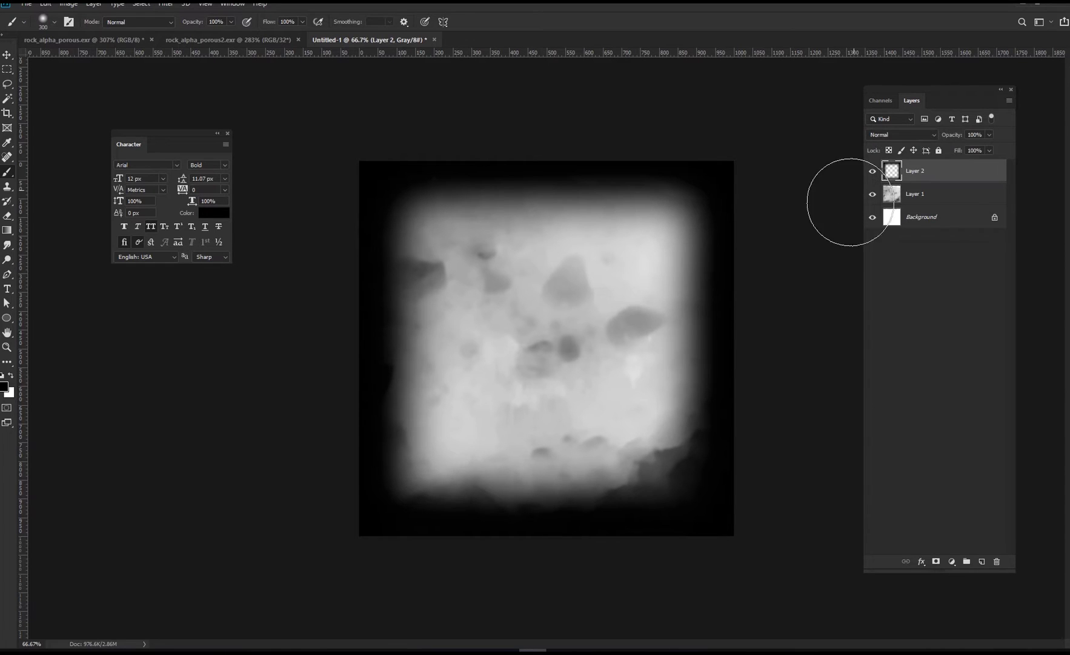
# Step: Apply Levels to Layer 1 with midtone 0.18 and white input 237
pyautogui.click(893, 199)
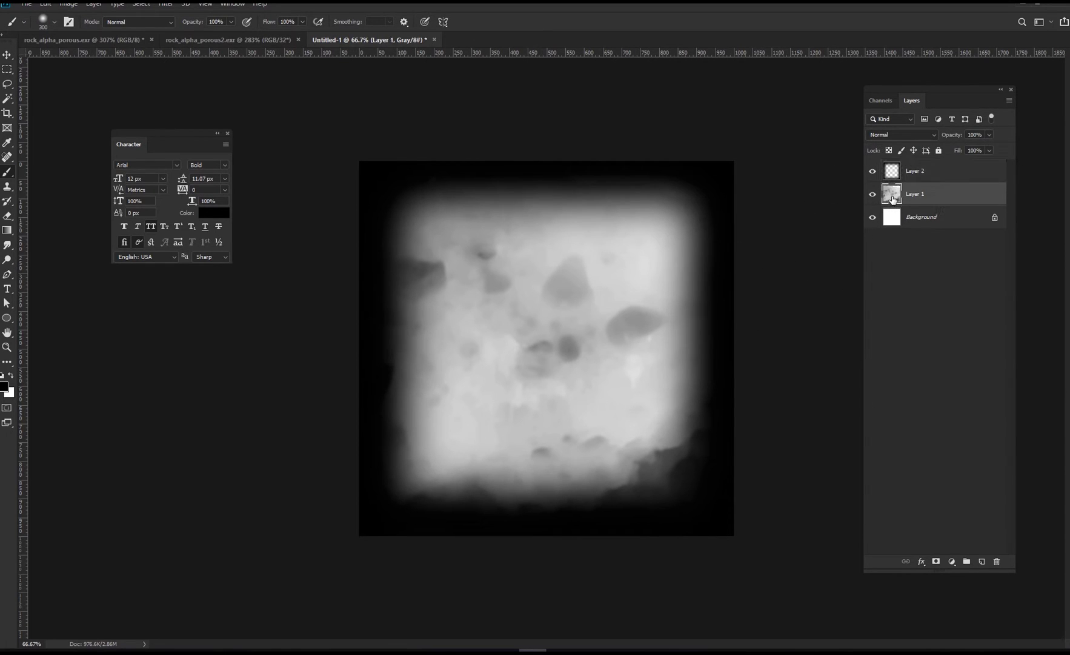
pyautogui.hotkey('ctrl', 'l')
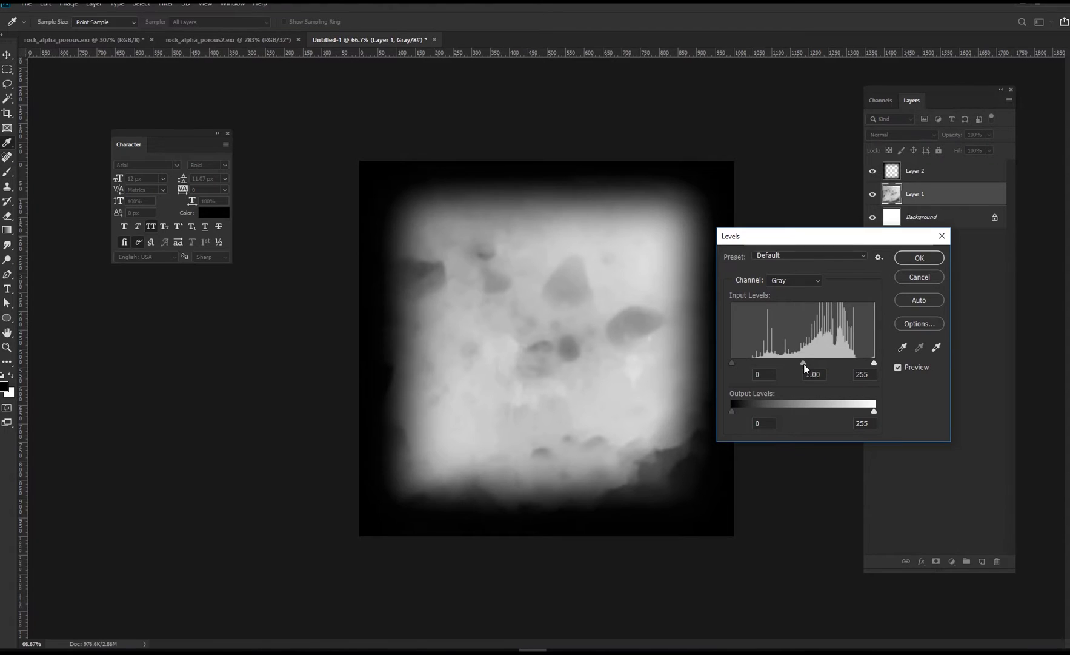
pyautogui.moveTo(803, 363); pyautogui.dragTo(852, 367)
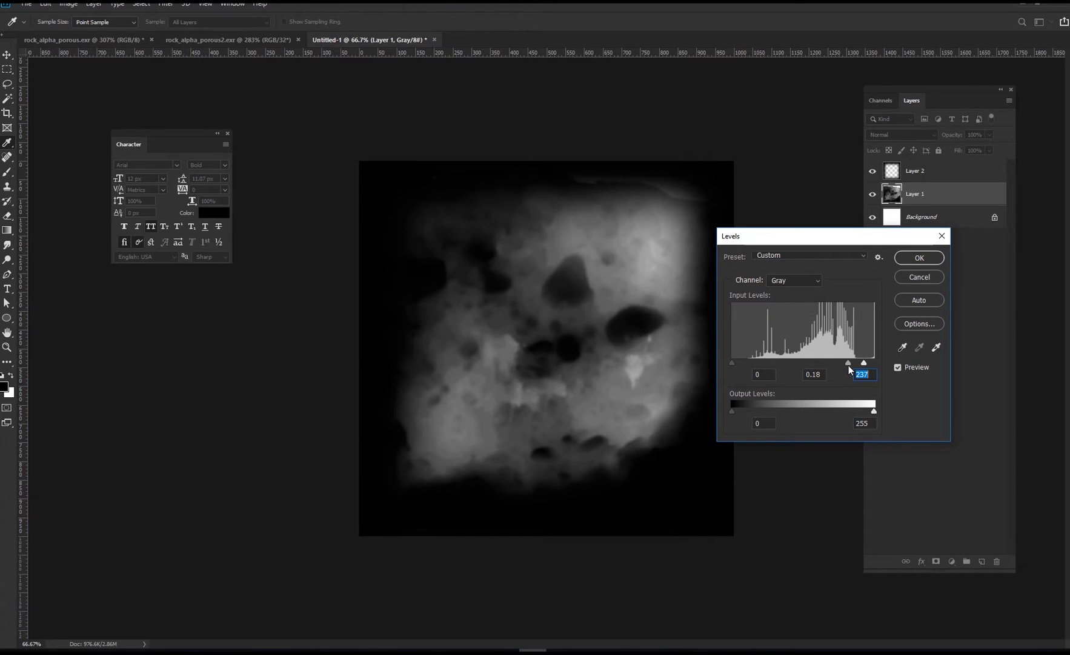
pyautogui.click(907, 261)
# Step: Add an empty layer above Layer 2 and paint black over the upper edge and upper-right corner of the rock
pyautogui.click(891, 175)
pyautogui.hotkey('ctrl', 'shift', 'alt', 'n')
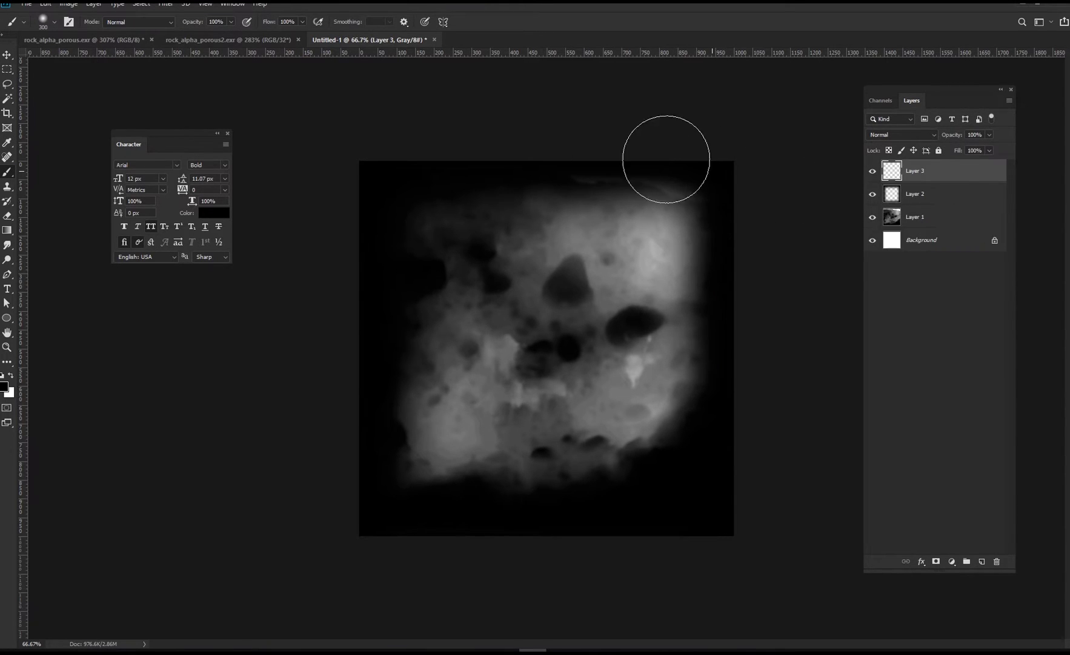
pyautogui.moveTo(617, 155)
pyautogui.mouseDown()
pyautogui.moveTo(645, 170)
pyautogui.moveTo(641, 188)
pyautogui.moveTo(679, 196)
pyautogui.moveTo(691, 248)
pyautogui.mouseUp()
# Step: Set the brush opacity to 20% and gradually darken the outer edges of the rock shape on Layer 3
pyautogui.press('2')
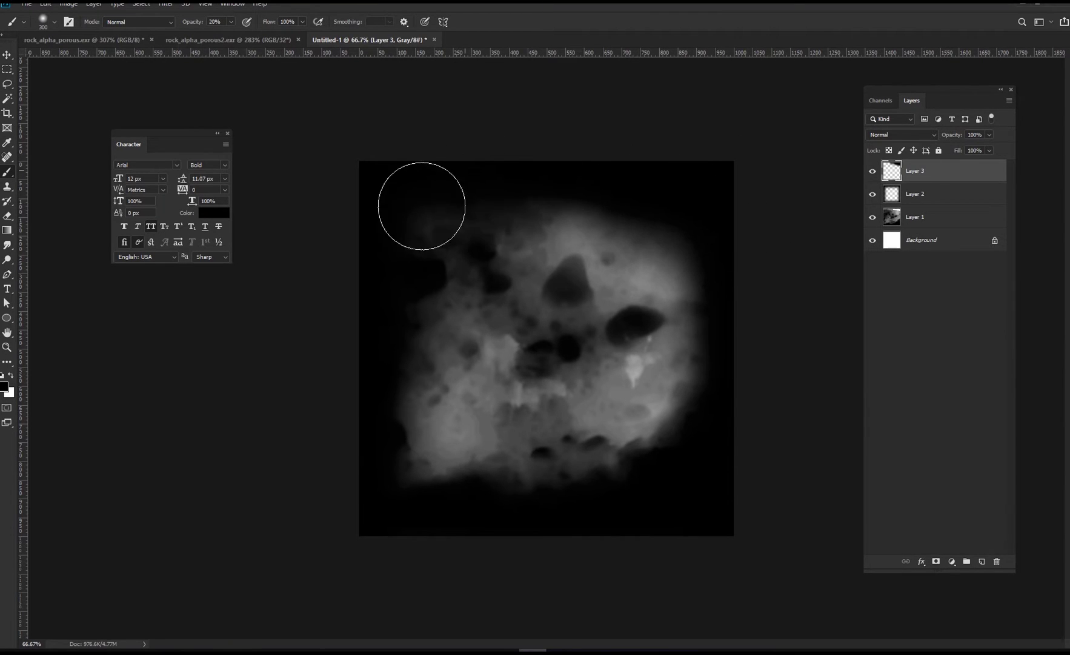
pyautogui.moveTo(400, 387)
pyautogui.mouseDown()
pyautogui.moveTo(430, 426)
pyautogui.moveTo(488, 464)
pyautogui.mouseUp()
pyautogui.moveTo(665, 421)
pyautogui.mouseDown()
pyautogui.moveTo(589, 499)
pyautogui.moveTo(684, 208)
pyautogui.moveTo(549, 526)
pyautogui.moveTo(408, 360)
pyautogui.moveTo(395, 325)
pyautogui.mouseUp()
pyautogui.moveTo(595, 325)
pyautogui.mouseDown()
pyautogui.moveTo(662, 227)
pyautogui.moveTo(552, 184)
pyautogui.moveTo(700, 378)
pyautogui.moveTo(712, 449)
pyautogui.mouseUp()
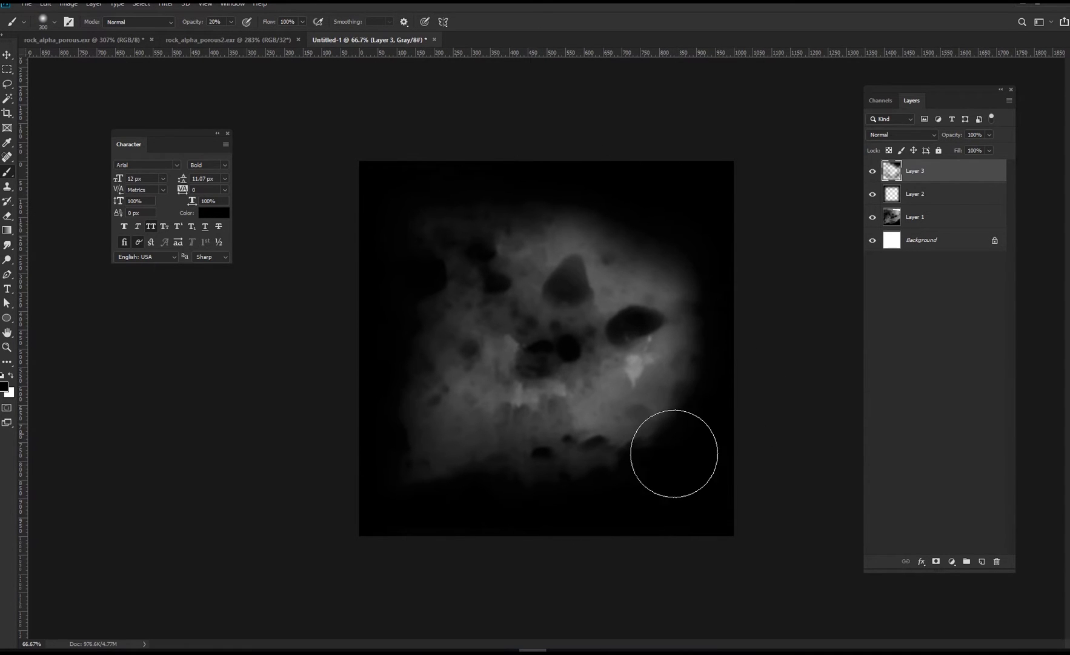
pyautogui.moveTo(406, 487); pyautogui.dragTo(477, 510)
pyautogui.moveTo(706, 392); pyautogui.dragTo(659, 581)
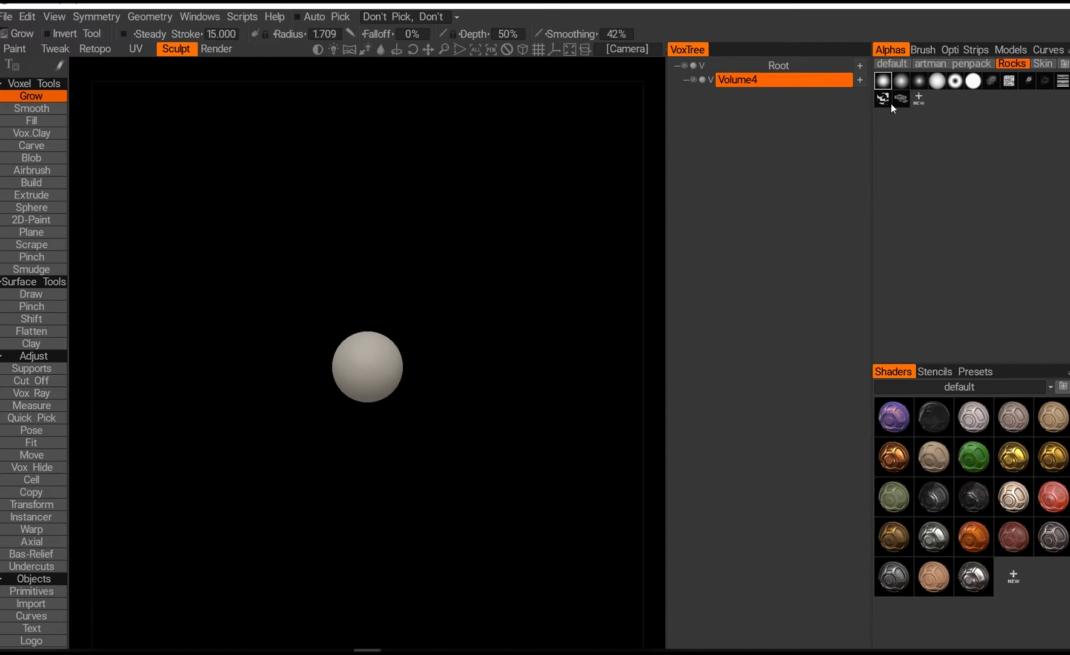
# Step: Switch to 3D-Coat and resample the sphere volume Volume4 to 2x density
pyautogui.moveTo(410, 364); pyautogui.dragTo(437, 419, button='right')
pyautogui.moveTo(524, 485); pyautogui.dragTo(469, 493, button='right')
pyautogui.moveTo(469, 493)
pyautogui.mouseDown()
pyautogui.moveTo(398, 403)
pyautogui.moveTo(405, 475)
pyautogui.mouseUp()
pyautogui.hotkey('ctrl', 'r')
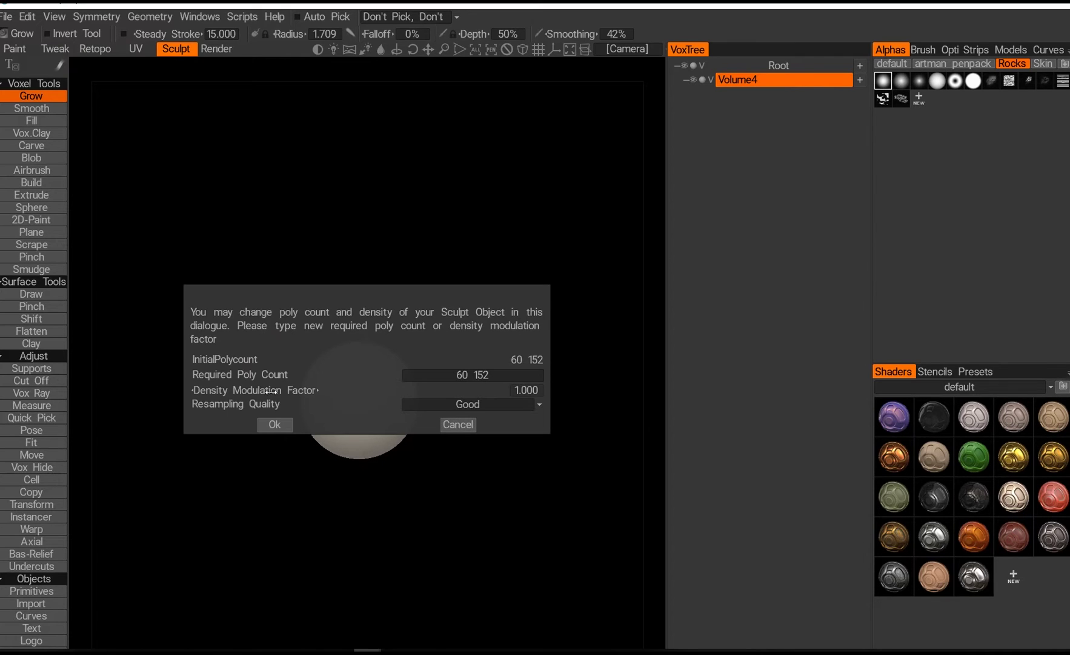
pyautogui.click(276, 424)
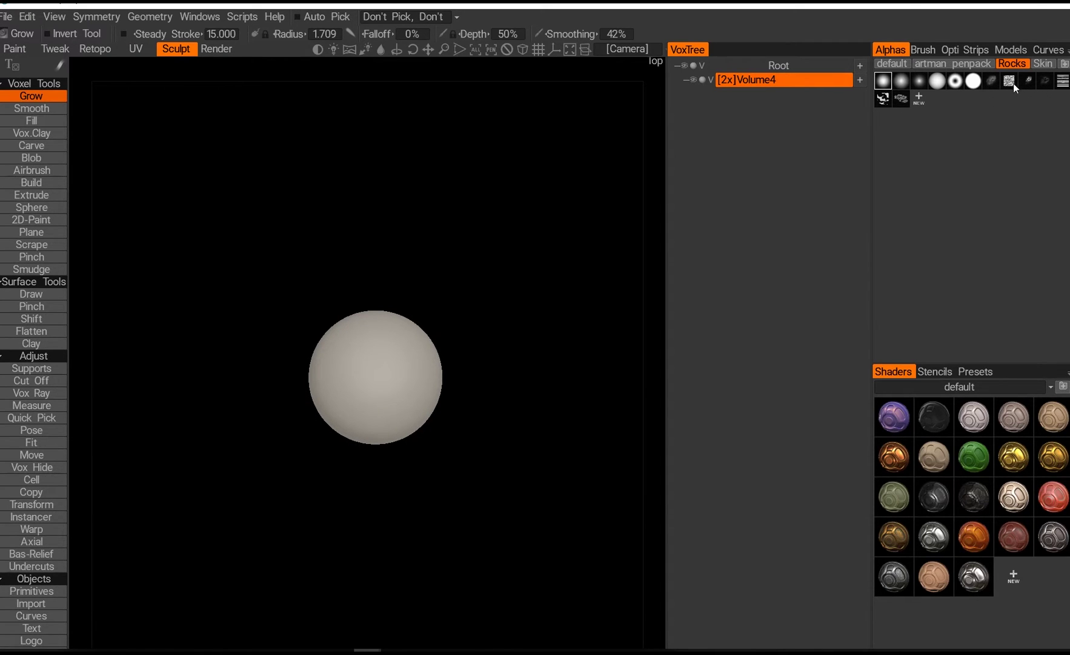
# Step: Choose the dark rock alpha from the Rocks set and undo a test stamp on the sphere
pyautogui.click(1041, 80)
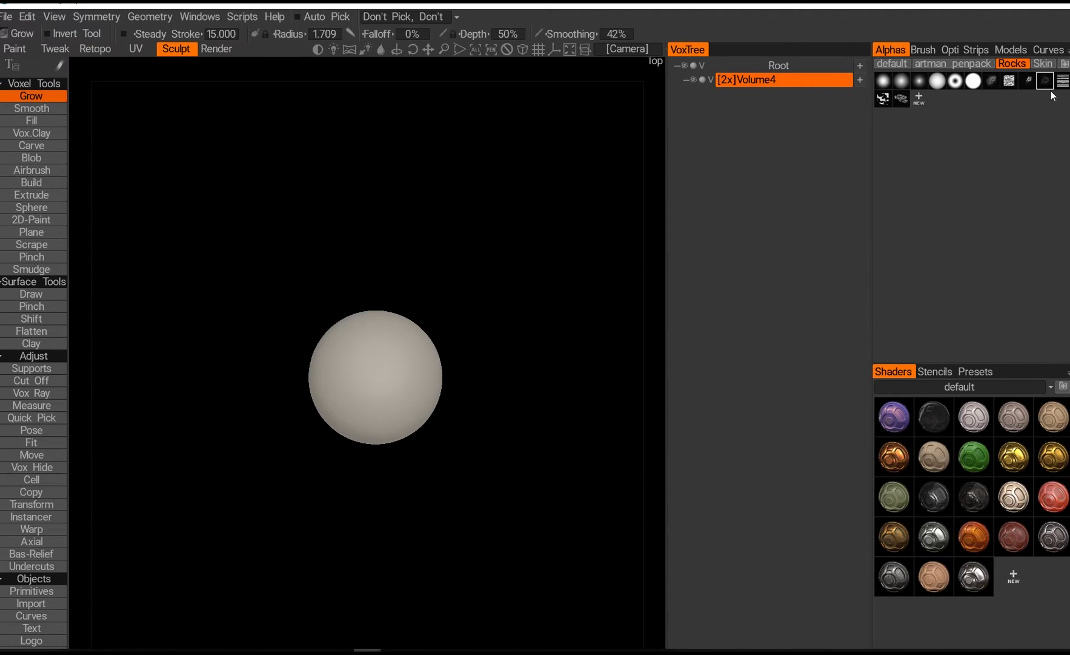
pyautogui.click(406, 375)
pyautogui.scroll(2, 404, 372)
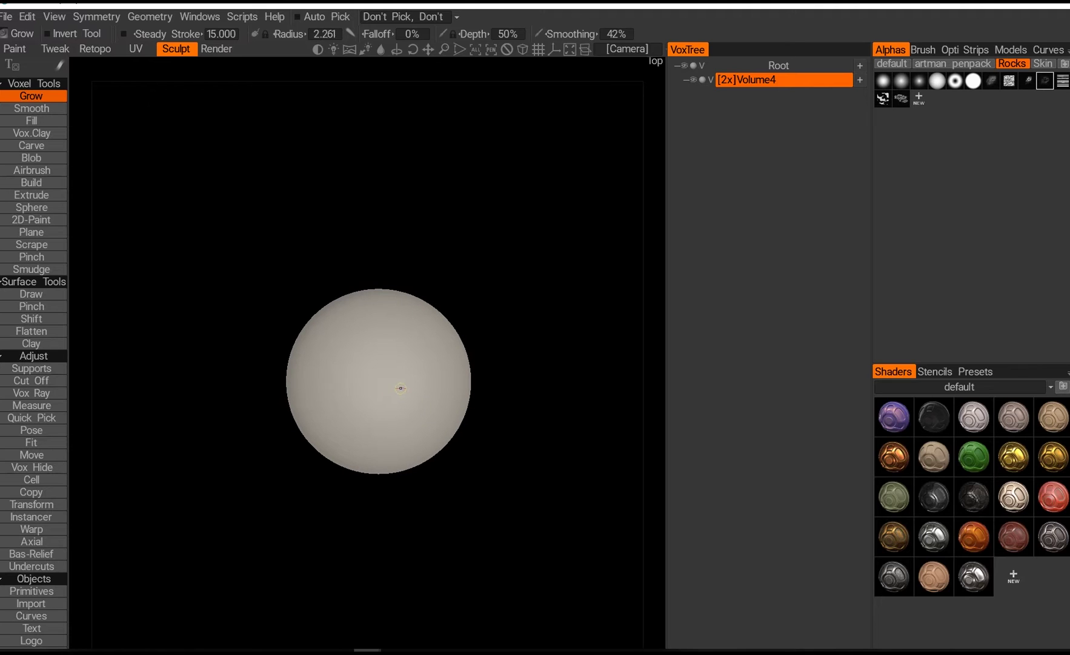
pyautogui.moveTo(405, 390); pyautogui.dragTo(432, 390, button='right')
pyautogui.hotkey('ctrl', 'z')
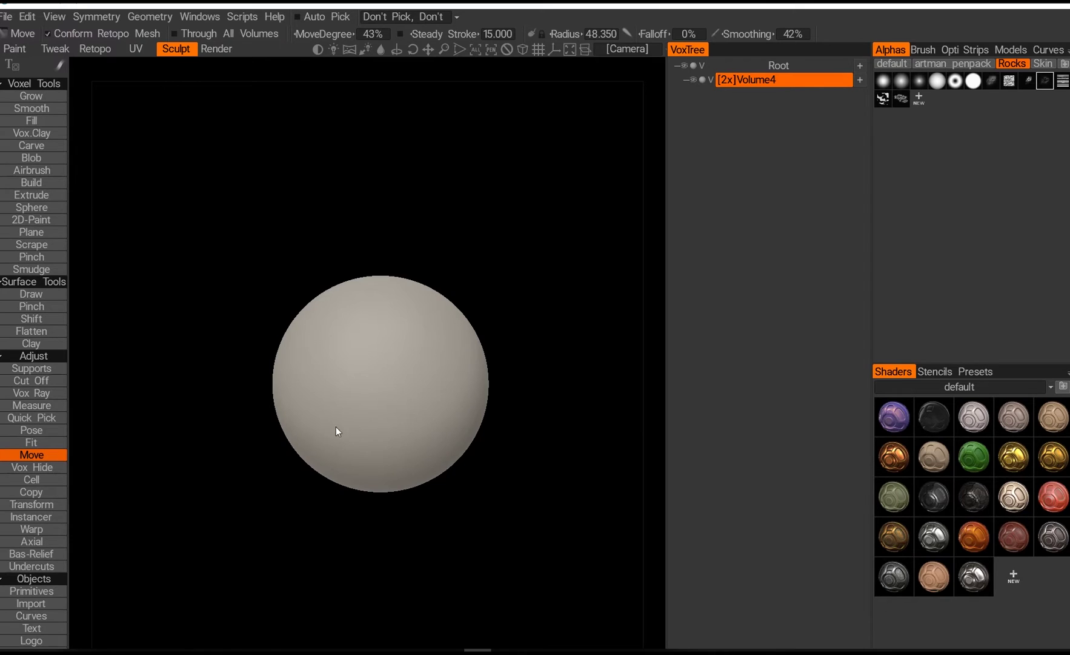
# Step: Pull cracked rock detail out of the sphere using the Move tool with the dark rock alpha at a radius of 48.350
pyautogui.moveTo(379, 367); pyautogui.dragTo(371, 400, button='middle')
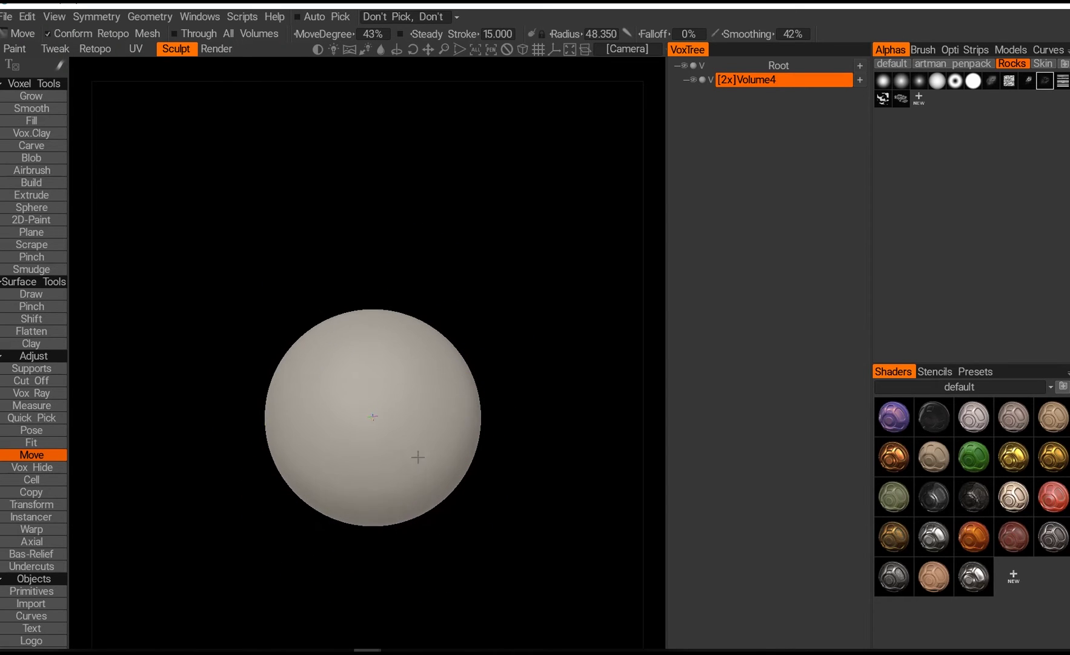
pyautogui.moveTo(407, 459)
pyautogui.mouseDown()
pyautogui.moveTo(414, 449)
pyautogui.moveTo(379, 427)
pyautogui.mouseUp()
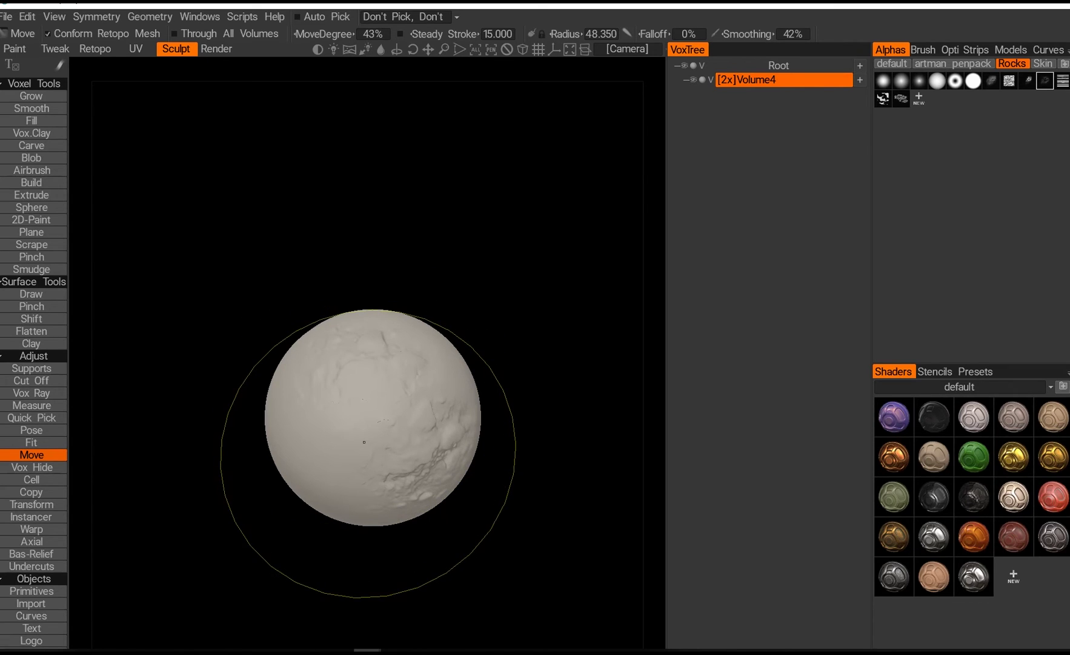
pyautogui.moveTo(368, 454)
pyautogui.keyDown('alt'); pyautogui.keyDown('shift'); pyautogui.mouseDown()
pyautogui.moveTo(375, 428)
pyautogui.moveTo(275, 363)
pyautogui.mouseUp(); pyautogui.keyUp('shift'); pyautogui.keyUp('alt')
pyautogui.scroll(2, 285, 355)
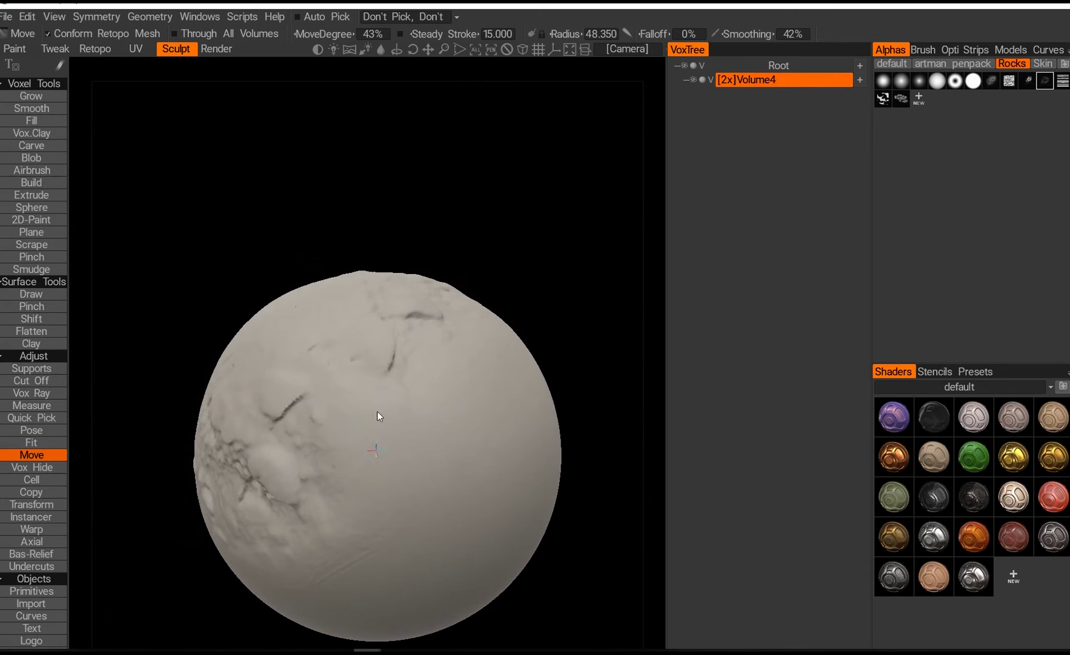
pyautogui.scroll(2, 381, 410)
pyautogui.moveTo(383, 404)
pyautogui.keyDown('alt'); pyautogui.mouseDown()
pyautogui.moveTo(409, 376)
pyautogui.moveTo(370, 389)
pyautogui.moveTo(467, 364)
pyautogui.moveTo(353, 415)
pyautogui.moveTo(308, 394)
pyautogui.moveTo(449, 157)
pyautogui.moveTo(369, 350)
pyautogui.moveTo(280, 376)
pyautogui.moveTo(312, 438)
pyautogui.moveTo(214, 409)
pyautogui.moveTo(293, 369)
pyautogui.moveTo(373, 389)
pyautogui.moveTo(317, 466)
pyautogui.moveTo(301, 522)
pyautogui.moveTo(340, 374)
pyautogui.mouseUp(); pyautogui.keyUp('alt')
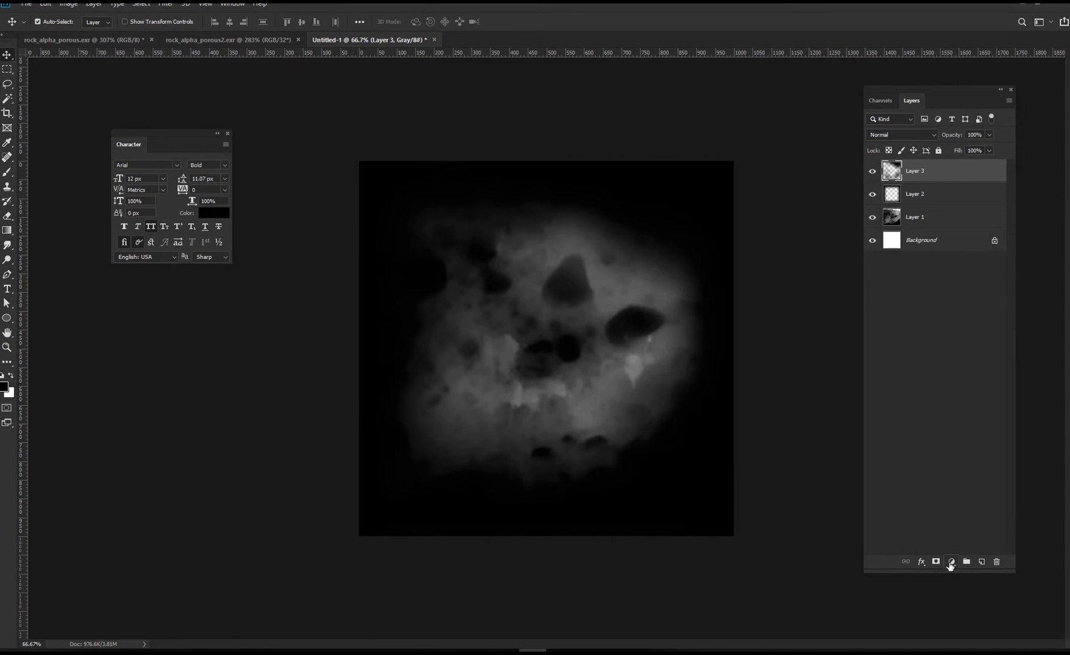
# Step: Switch to Photoshop, add an Invert adjustment layer, and place it between Layer 2 and Layer 1
pyautogui.click(951, 562)
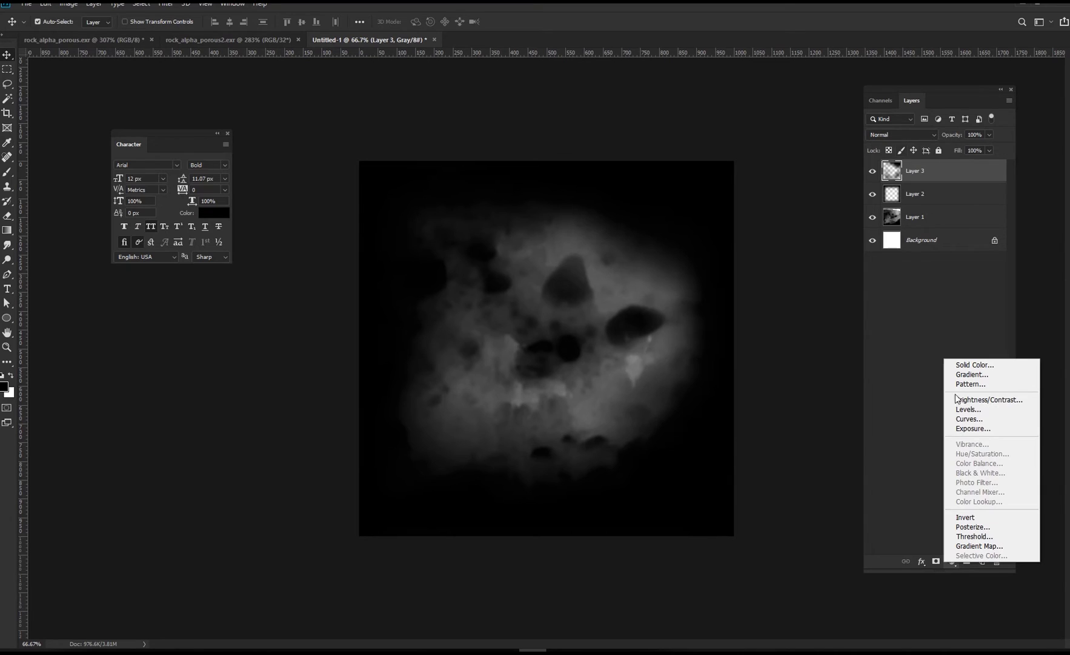
pyautogui.click(966, 517)
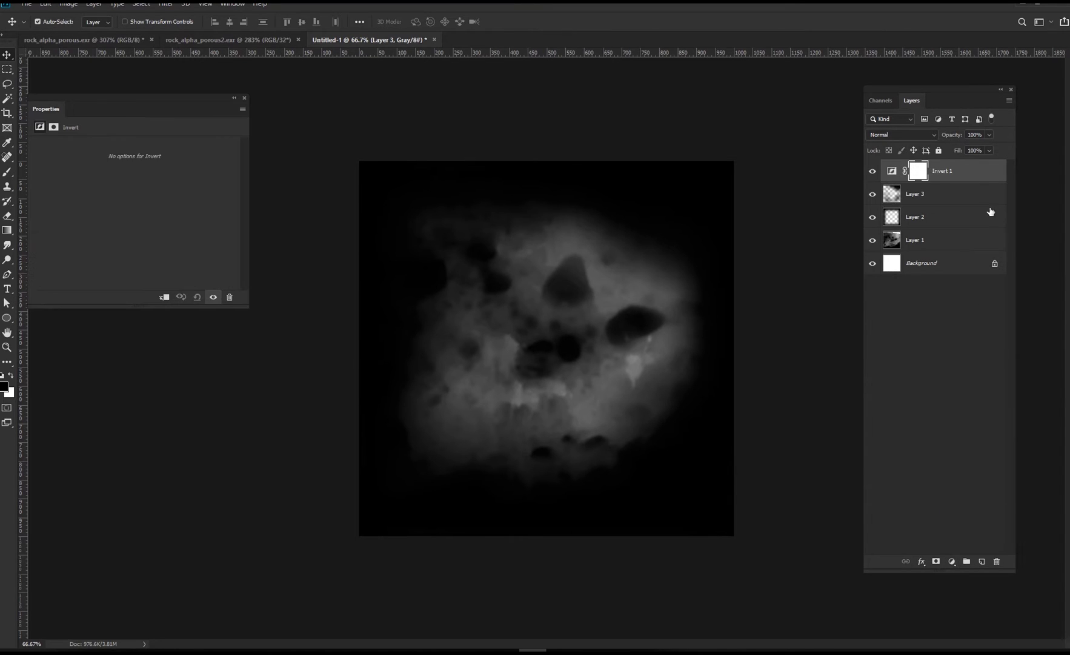
pyautogui.moveTo(979, 177); pyautogui.dragTo(921, 229)
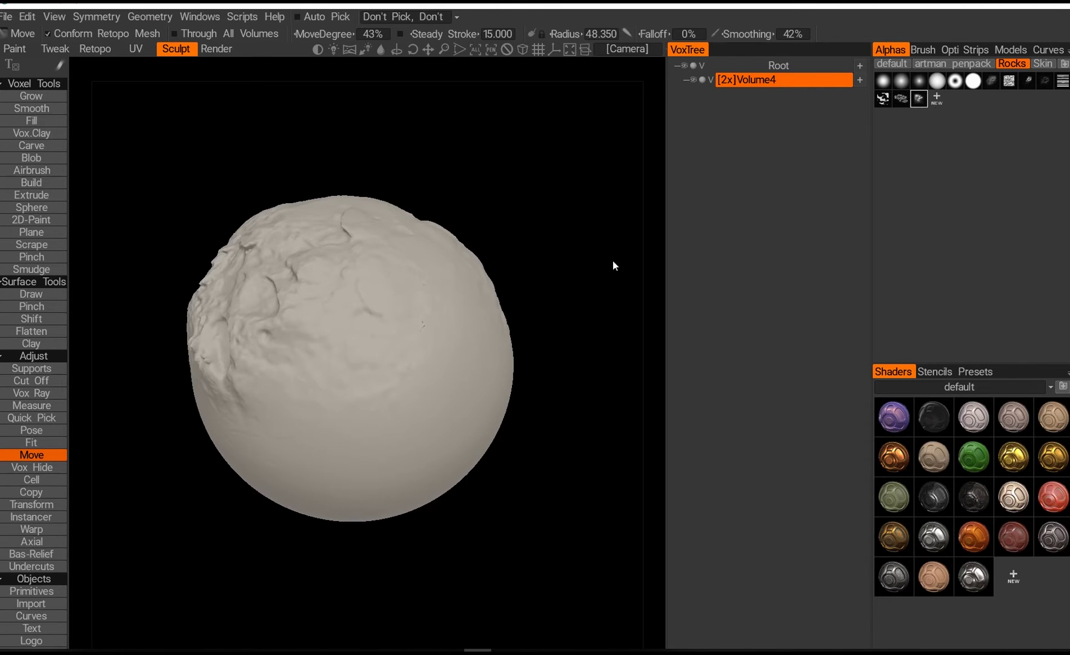
# Step: In 3D-Coat, deform several sides of the sphere with the Move tool and the newly added Rocks alpha at a radius of 48.350
pyautogui.keyDown('alt'); pyautogui.moveTo(408, 354); pyautogui.dragTo(449, 322); pyautogui.keyUp('alt')
pyautogui.moveTo(455, 418); pyautogui.dragTo(380, 381)
pyautogui.moveTo(424, 412)
pyautogui.keyDown('alt'); pyautogui.mouseDown()
pyautogui.moveTo(380, 430)
pyautogui.moveTo(370, 345)
pyautogui.mouseUp(); pyautogui.keyUp('alt')
pyautogui.moveTo(411, 267); pyautogui.dragTo(419, 306)
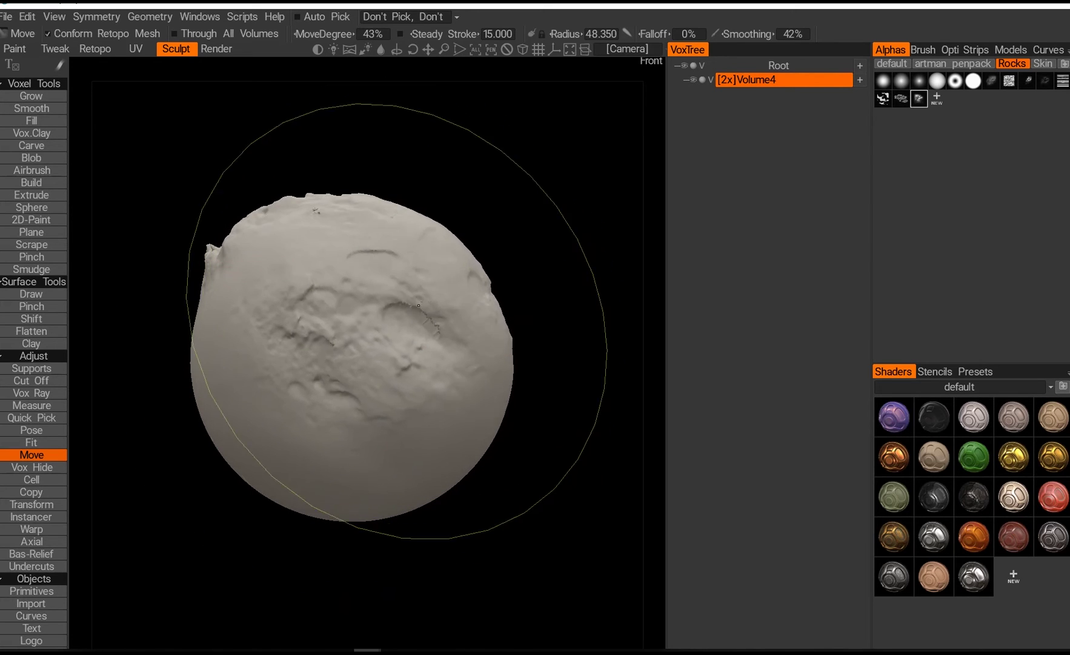
pyautogui.moveTo(405, 357)
pyautogui.keyDown('alt'); pyautogui.mouseDown()
pyautogui.moveTo(383, 394)
pyautogui.moveTo(337, 413)
pyautogui.moveTo(377, 373)
pyautogui.moveTo(344, 393)
pyautogui.moveTo(358, 391)
pyautogui.mouseUp(); pyautogui.keyUp('alt')
# Step: Disable Ignore Back Faces in the stroke settings for further rock sculpting on the sphere
pyautogui.press('e')
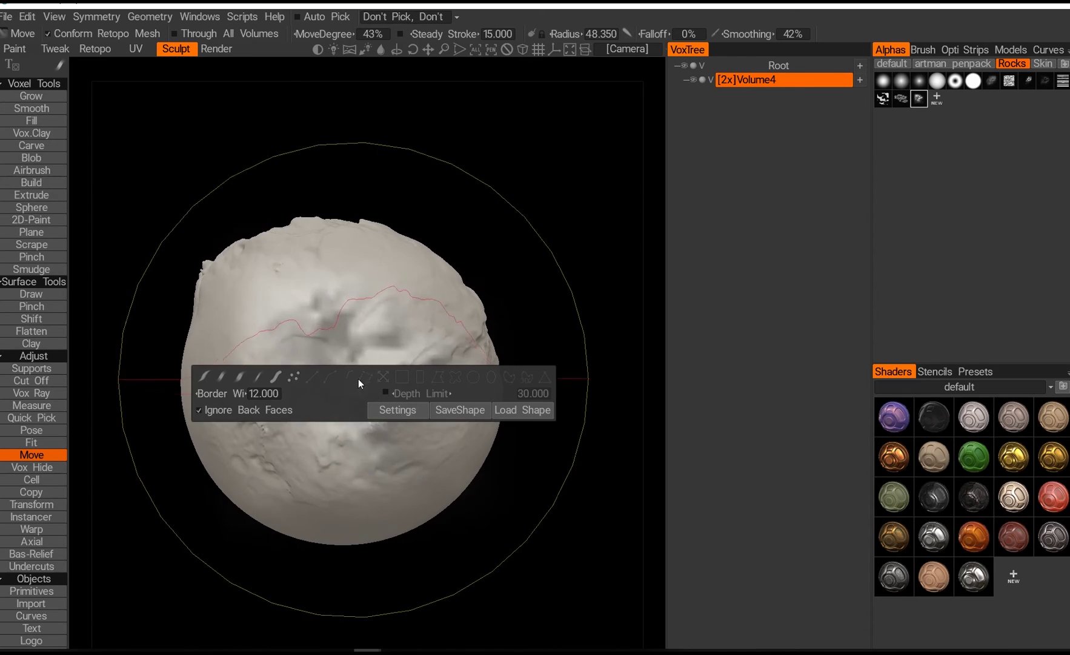
pyautogui.click(198, 410)
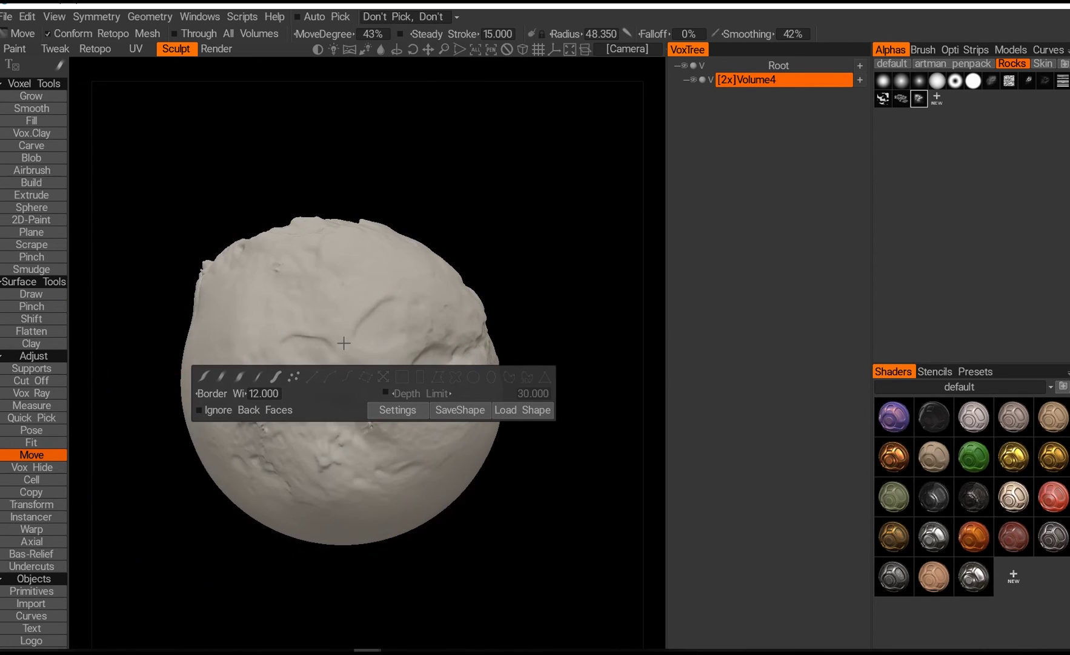
pyautogui.moveTo(343, 343)
pyautogui.keyDown('alt'); pyautogui.mouseDown()
pyautogui.moveTo(365, 277)
pyautogui.moveTo(375, 309)
pyautogui.mouseUp(); pyautogui.keyUp('alt')
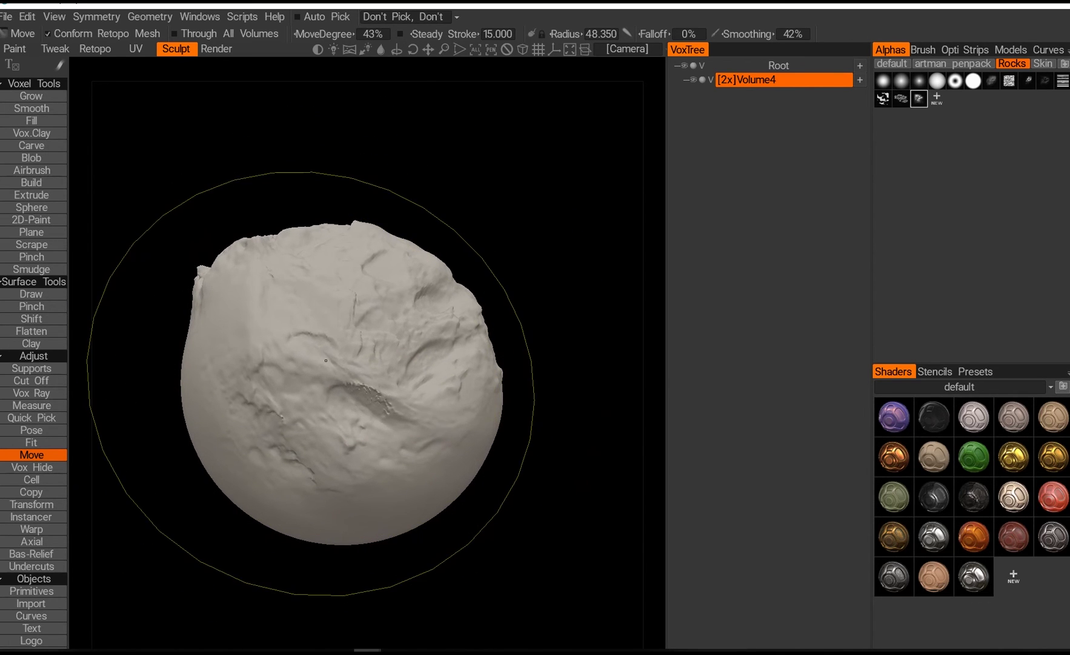
# Step: Stretch one side of the sphere outward into a long rock mass using the Move tool at a radius of 72.966
pyautogui.moveTo(360, 424)
pyautogui.keyDown('alt'); pyautogui.mouseDown()
pyautogui.moveTo(222, 427)
pyautogui.moveTo(306, 433)
pyautogui.mouseUp(); pyautogui.keyUp('alt')
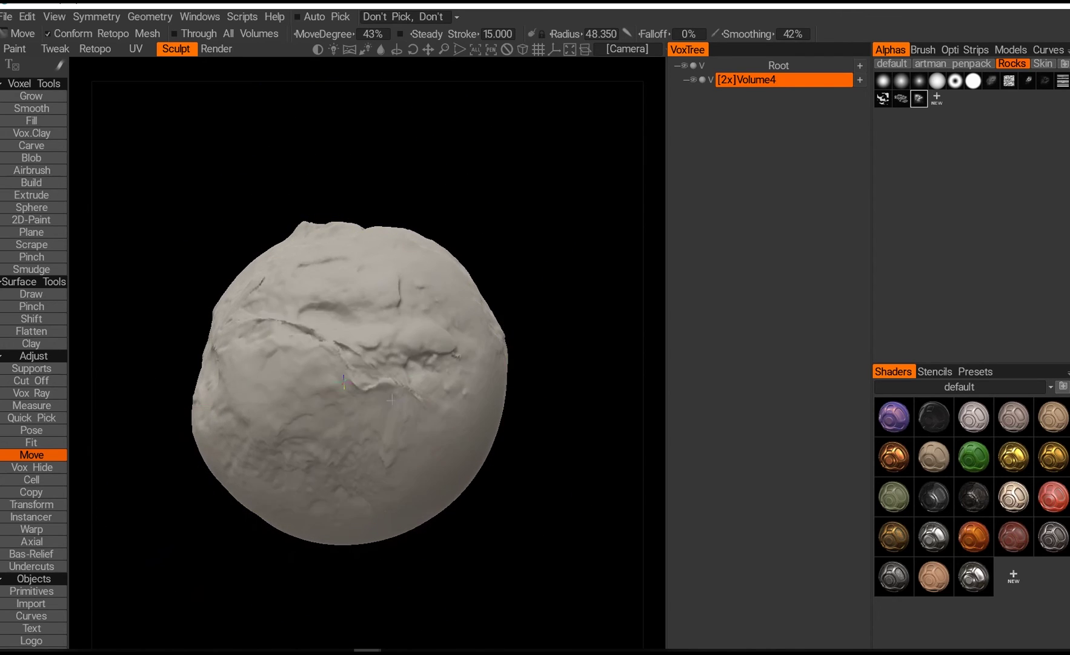
pyautogui.keyDown('alt'); pyautogui.moveTo(380, 404); pyautogui.dragTo(335, 374); pyautogui.keyUp('alt')
pyautogui.moveTo(335, 375)
pyautogui.mouseDown(button='right')
pyautogui.moveTo(483, 423)
pyautogui.moveTo(322, 423)
pyautogui.moveTo(372, 368)
pyautogui.mouseUp(button='right')
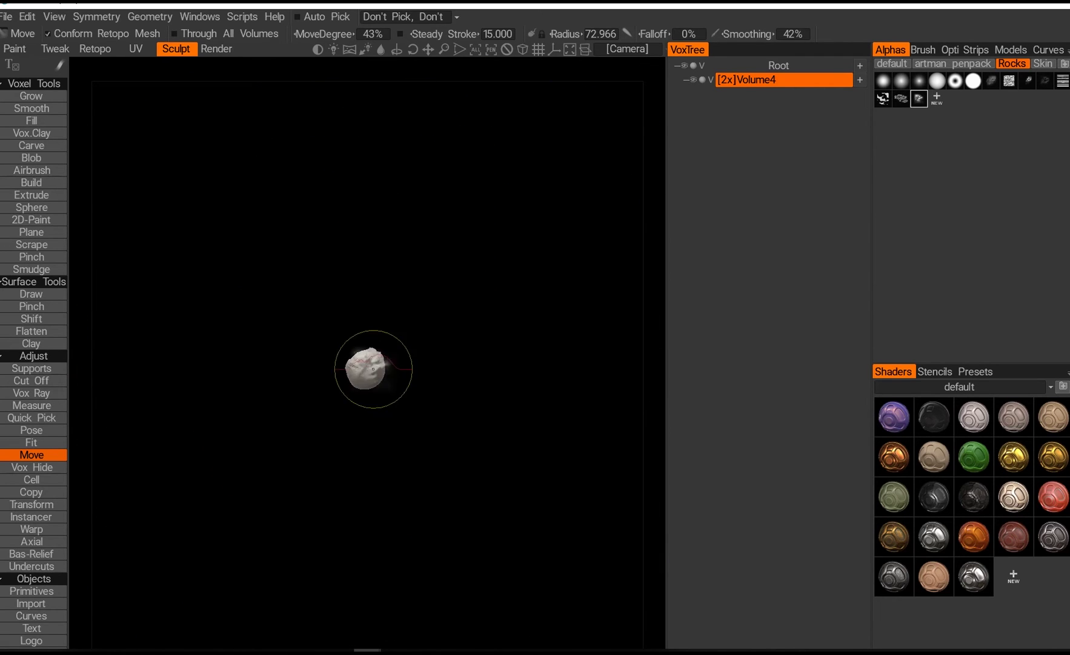
pyautogui.moveTo(365, 368); pyautogui.dragTo(428, 454)
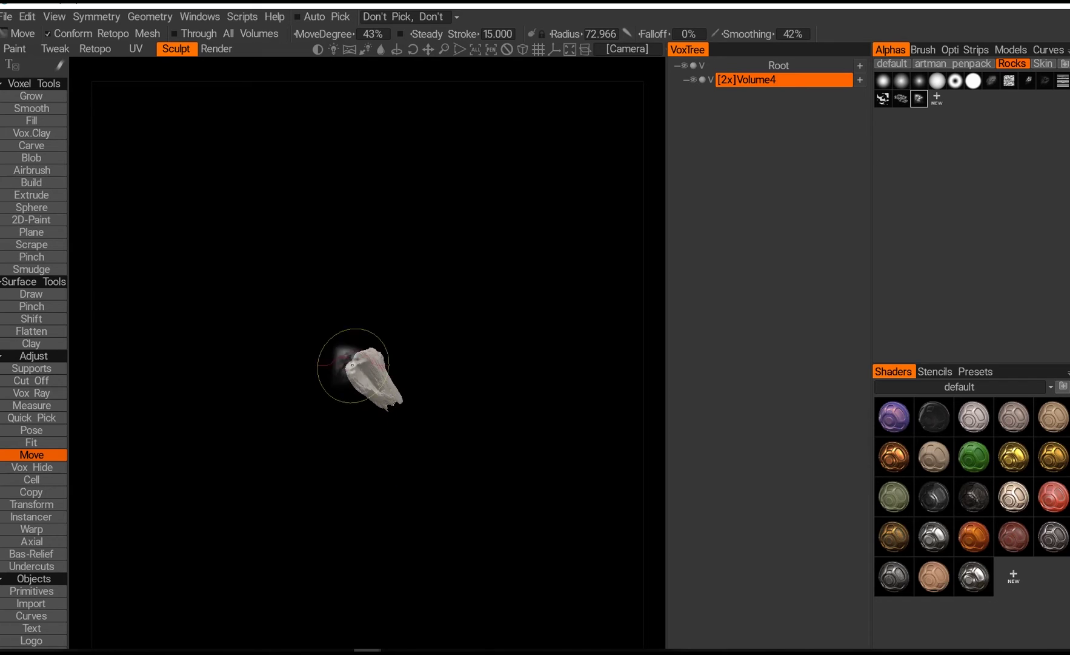
pyautogui.keyDown('alt'); pyautogui.moveTo(421, 428); pyautogui.dragTo(465, 488, button='right'); pyautogui.keyUp('alt')
pyautogui.keyDown('alt'); pyautogui.moveTo(465, 487); pyautogui.dragTo(425, 449); pyautogui.keyUp('alt')
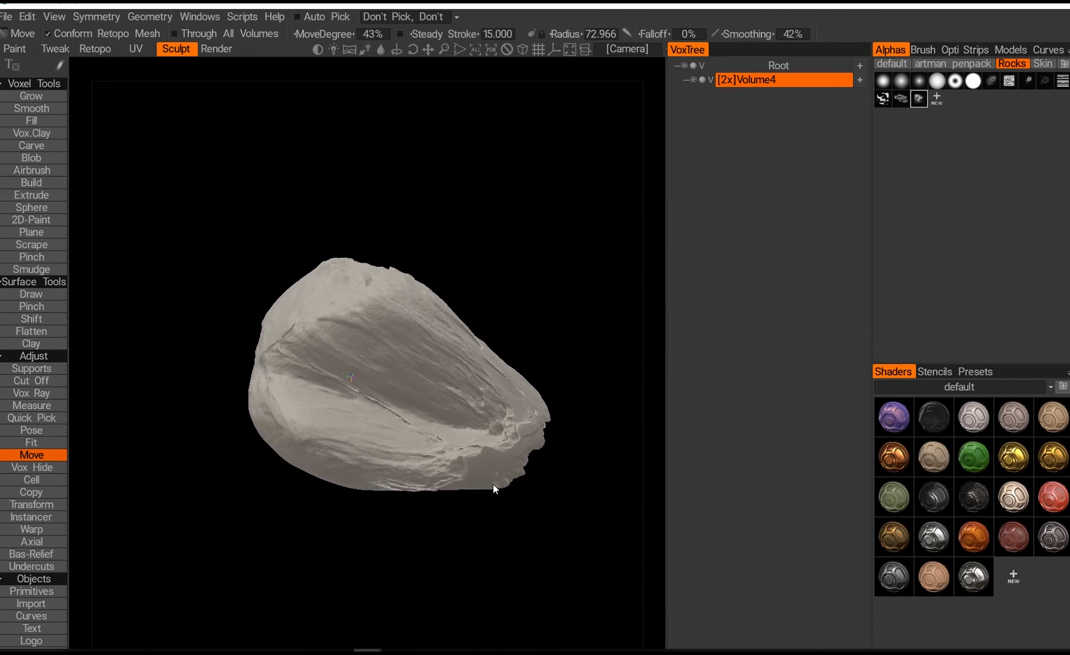
pyautogui.keyDown('alt'); pyautogui.moveTo(424, 450); pyautogui.dragTo(472, 502, button='right'); pyautogui.keyUp('alt')
pyautogui.keyDown('alt'); pyautogui.moveTo(472, 502); pyautogui.dragTo(422, 470, button='middle'); pyautogui.keyUp('alt')
pyautogui.moveTo(423, 470)
pyautogui.keyDown('alt'); pyautogui.mouseDown()
pyautogui.moveTo(457, 501)
pyautogui.moveTo(506, 434)
pyautogui.moveTo(509, 411)
pyautogui.moveTo(473, 472)
pyautogui.moveTo(420, 390)
pyautogui.moveTo(366, 383)
pyautogui.moveTo(323, 438)
pyautogui.moveTo(313, 479)
pyautogui.moveTo(289, 465)
pyautogui.moveTo(380, 327)
pyautogui.mouseUp(); pyautogui.keyUp('alt')
# Step: Set the Move tool radius to 48.818 and deform the stretched rock with the current Rocks alpha
pyautogui.moveTo(409, 347); pyautogui.dragTo(332, 324, button='right')
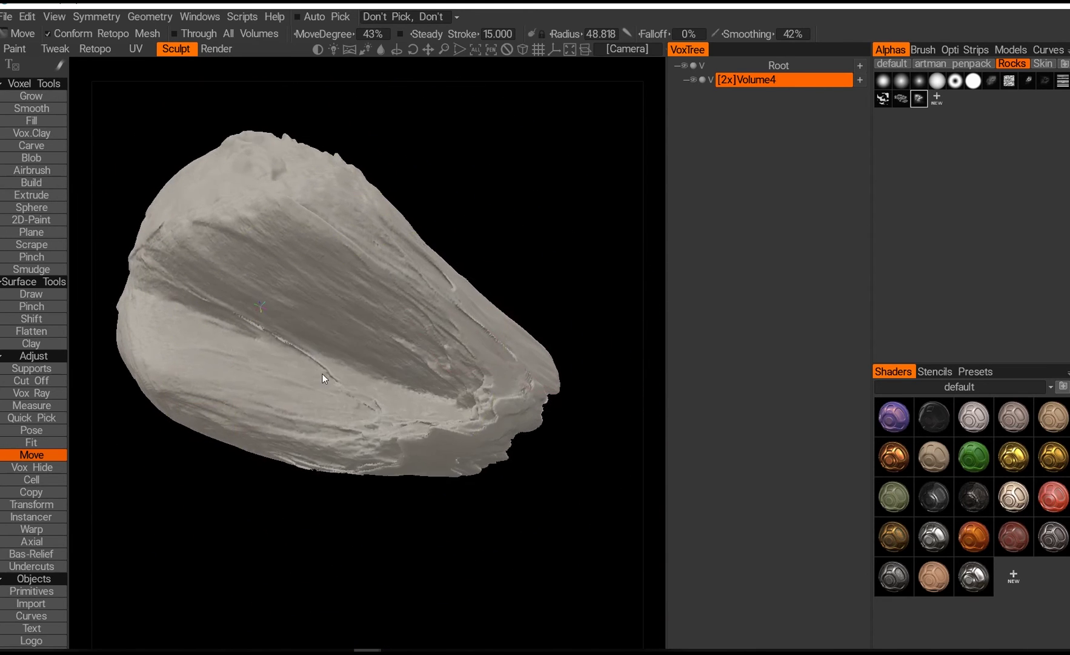
pyautogui.keyDown('alt'); pyautogui.moveTo(323, 374); pyautogui.dragTo(306, 312); pyautogui.keyUp('alt')
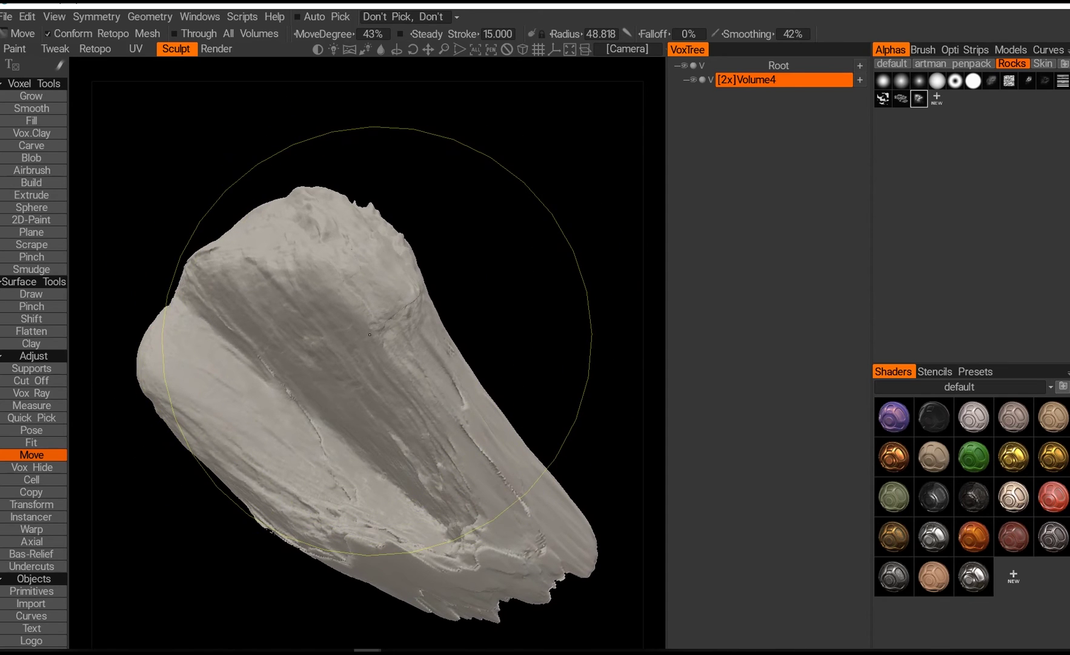
pyautogui.keyDown('alt'); pyautogui.moveTo(382, 457); pyautogui.dragTo(246, 321, button='middle'); pyautogui.keyUp('alt')
pyautogui.moveTo(387, 449); pyautogui.dragTo(288, 371)
pyautogui.moveTo(288, 372)
pyautogui.mouseDown(button='middle')
pyautogui.moveTo(304, 423)
pyautogui.moveTo(282, 390)
pyautogui.moveTo(355, 379)
pyautogui.moveTo(339, 476)
pyautogui.moveTo(473, 455)
pyautogui.moveTo(357, 236)
pyautogui.moveTo(348, 340)
pyautogui.moveTo(324, 381)
pyautogui.moveTo(266, 424)
pyautogui.moveTo(318, 356)
pyautogui.moveTo(364, 376)
pyautogui.moveTo(340, 403)
pyautogui.moveTo(419, 367)
pyautogui.moveTo(289, 333)
pyautogui.moveTo(217, 361)
pyautogui.moveTo(254, 327)
pyautogui.moveTo(263, 299)
pyautogui.moveTo(375, 390)
pyautogui.moveTo(258, 328)
pyautogui.moveTo(545, 331)
pyautogui.moveTo(533, 324)
pyautogui.moveTo(416, 390)
pyautogui.mouseUp(button='middle')
# Step: Choose the darker rock alpha from the Rocks set and reshape several sides of the rock with the Move tool
pyautogui.click(1046, 80)
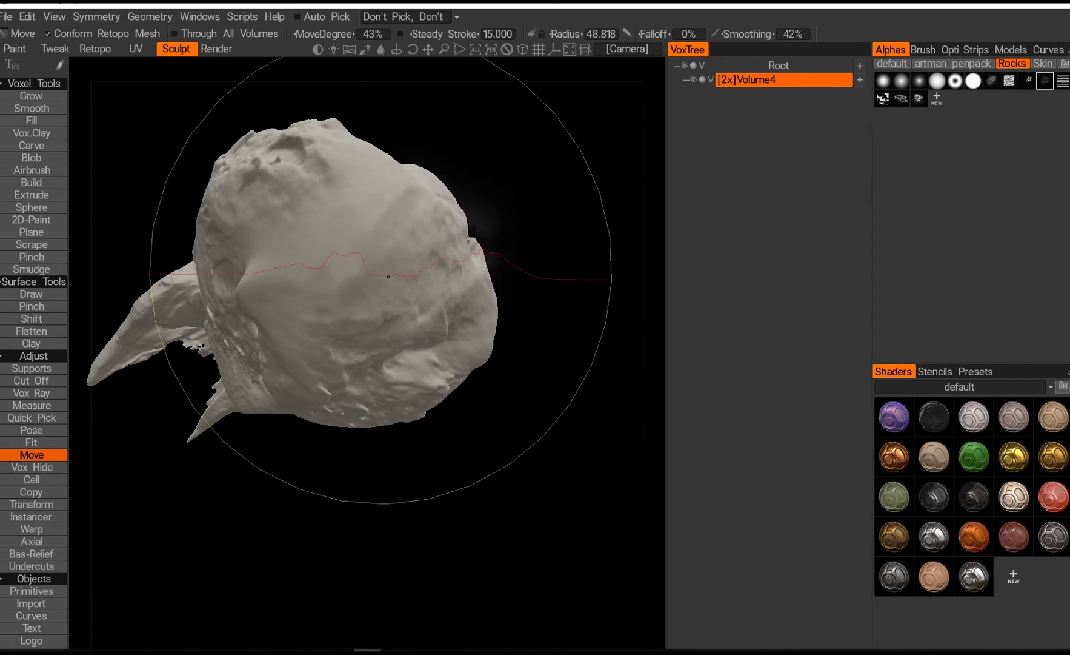
pyautogui.moveTo(470, 209)
pyautogui.mouseDown(button='middle')
pyautogui.moveTo(377, 299)
pyautogui.moveTo(552, 232)
pyautogui.moveTo(335, 361)
pyautogui.moveTo(376, 545)
pyautogui.moveTo(398, 316)
pyautogui.moveTo(331, 338)
pyautogui.moveTo(336, 327)
pyautogui.moveTo(376, 394)
pyautogui.mouseUp(button='middle')
pyautogui.moveTo(459, 537)
pyautogui.mouseDown(button='middle')
pyautogui.moveTo(452, 450)
pyautogui.moveTo(374, 431)
pyautogui.mouseUp(button='middle')
pyautogui.moveTo(393, 350)
pyautogui.mouseDown(button='middle')
pyautogui.moveTo(475, 327)
pyautogui.moveTo(399, 262)
pyautogui.moveTo(395, 326)
pyautogui.moveTo(280, 418)
pyautogui.moveTo(324, 364)
pyautogui.moveTo(452, 280)
pyautogui.mouseUp(button='middle')
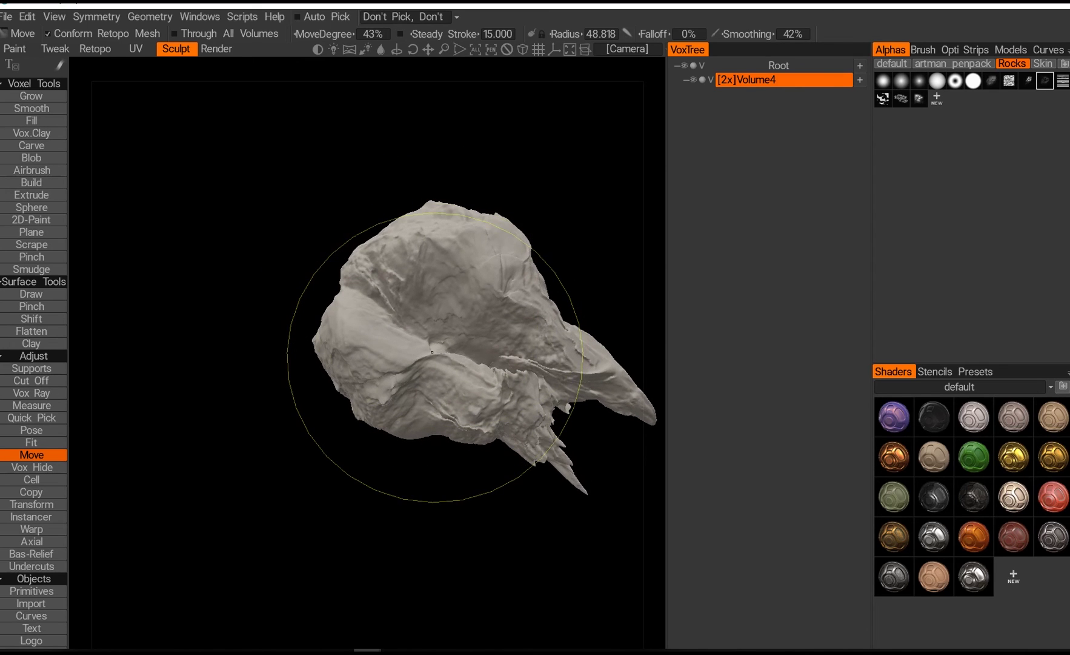
pyautogui.moveTo(432, 351)
pyautogui.mouseDown(button='middle')
pyautogui.moveTo(413, 418)
pyautogui.moveTo(534, 334)
pyautogui.moveTo(422, 334)
pyautogui.moveTo(369, 354)
pyautogui.mouseUp(button='middle')
pyautogui.moveTo(369, 354); pyautogui.dragTo(492, 351)
pyautogui.moveTo(492, 350); pyautogui.dragTo(506, 419, button='middle')
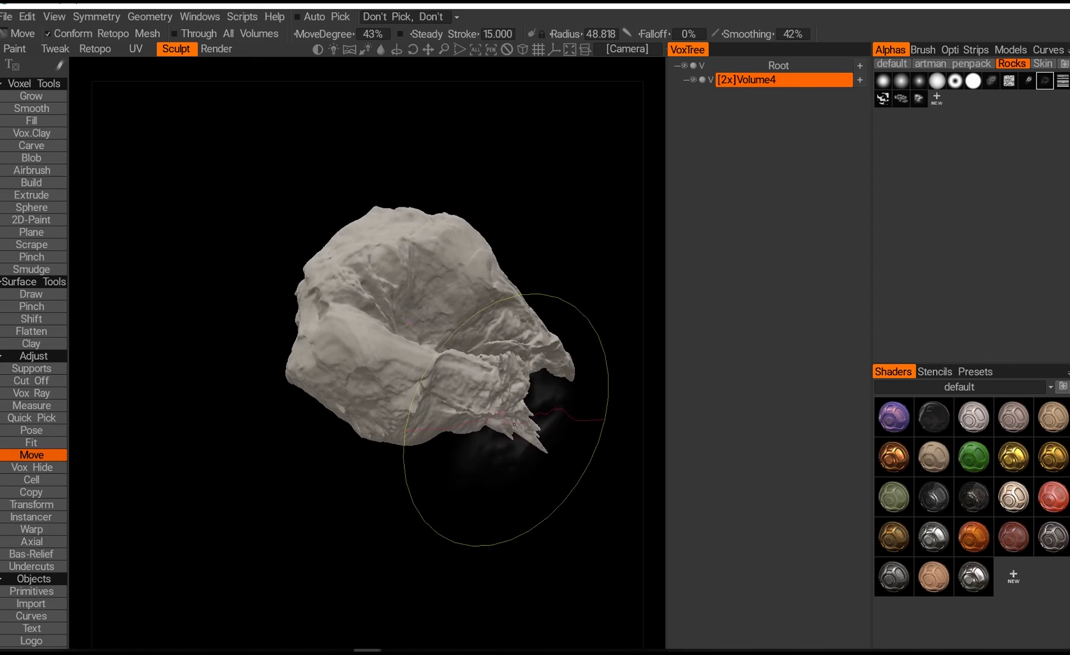
# Step: Slice the jagged protrusions off the rock using the Cut Off tool with a closed freeform shape
pyautogui.press('k')
pyautogui.press('e')
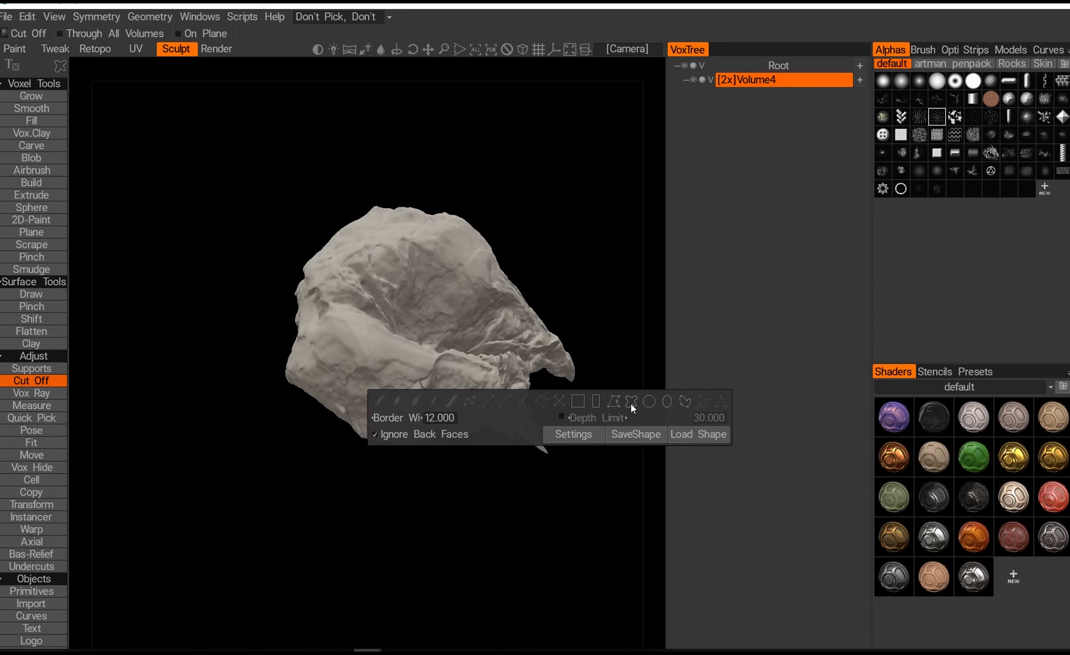
pyautogui.click(631, 403)
pyautogui.moveTo(483, 351)
pyautogui.mouseDown(button='middle')
pyautogui.moveTo(449, 375)
pyautogui.moveTo(462, 391)
pyautogui.mouseUp(button='middle')
pyautogui.moveTo(530, 357); pyautogui.dragTo(577, 360)
pyautogui.moveTo(552, 539); pyautogui.dragTo(529, 342)
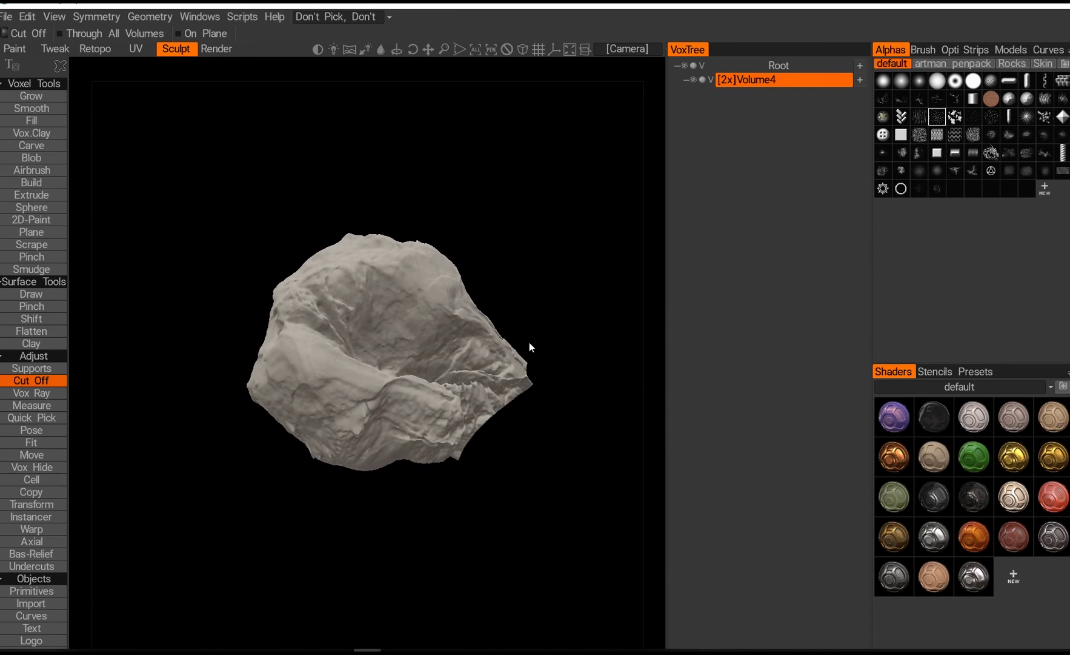
# Step: Cut a flat facet along another side of the rock with the Cut Off tool
pyautogui.moveTo(529, 342)
pyautogui.mouseDown(button='middle')
pyautogui.moveTo(465, 297)
pyautogui.moveTo(516, 241)
pyautogui.moveTo(435, 330)
pyautogui.moveTo(341, 293)
pyautogui.moveTo(248, 316)
pyautogui.mouseUp(button='middle')
pyautogui.moveTo(217, 282); pyautogui.dragTo(180, 384)
pyautogui.moveTo(202, 234); pyautogui.dragTo(212, 273)
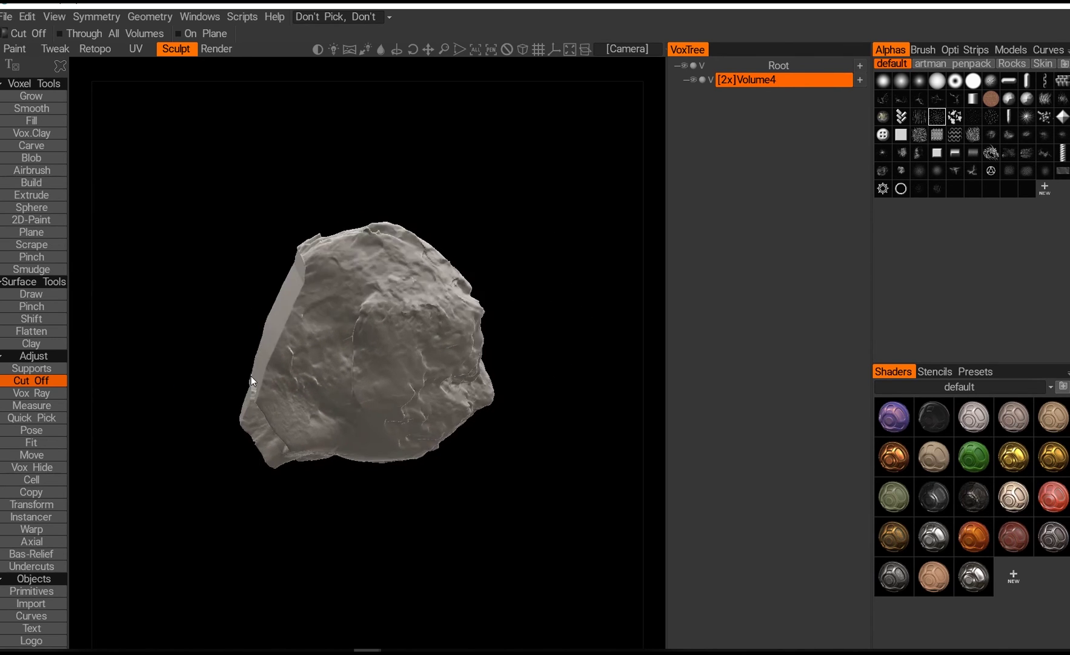
# Step: Rework the cut faces of the rock using the Move tool with the dark Rocks alpha at a radius of 48.818
pyautogui.moveTo(251, 376)
pyautogui.mouseDown(button='middle')
pyautogui.moveTo(507, 430)
pyautogui.moveTo(437, 210)
pyautogui.moveTo(462, 419)
pyautogui.moveTo(376, 411)
pyautogui.moveTo(405, 425)
pyautogui.moveTo(483, 397)
pyautogui.mouseUp(button='middle')
pyautogui.press('m')
pyautogui.moveTo(427, 353)
pyautogui.mouseDown(button='middle')
pyautogui.moveTo(425, 312)
pyautogui.moveTo(401, 380)
pyautogui.moveTo(423, 263)
pyautogui.moveTo(417, 270)
pyautogui.mouseUp(button='middle')
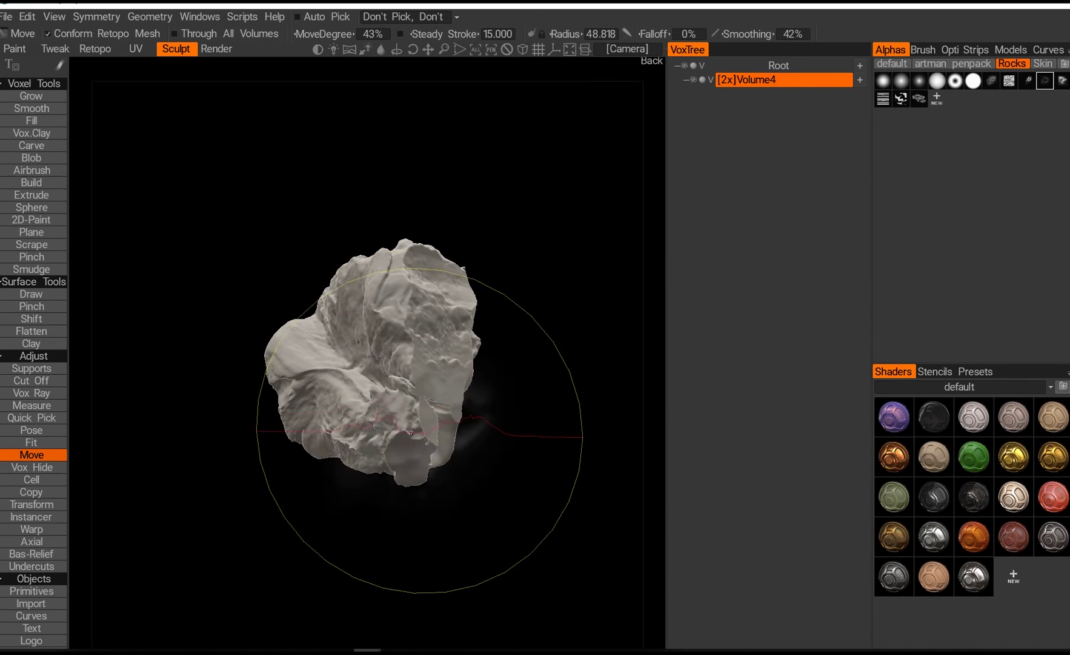
pyautogui.moveTo(420, 432); pyautogui.dragTo(485, 430)
pyautogui.moveTo(491, 371)
pyautogui.mouseDown(button='middle')
pyautogui.moveTo(360, 435)
pyautogui.moveTo(243, 354)
pyautogui.moveTo(302, 396)
pyautogui.moveTo(327, 454)
pyautogui.moveTo(553, 392)
pyautogui.moveTo(375, 467)
pyautogui.moveTo(606, 473)
pyautogui.mouseUp(button='middle')
pyautogui.scroll(5, 321, 417)
pyautogui.scroll(-5, 323, 434)
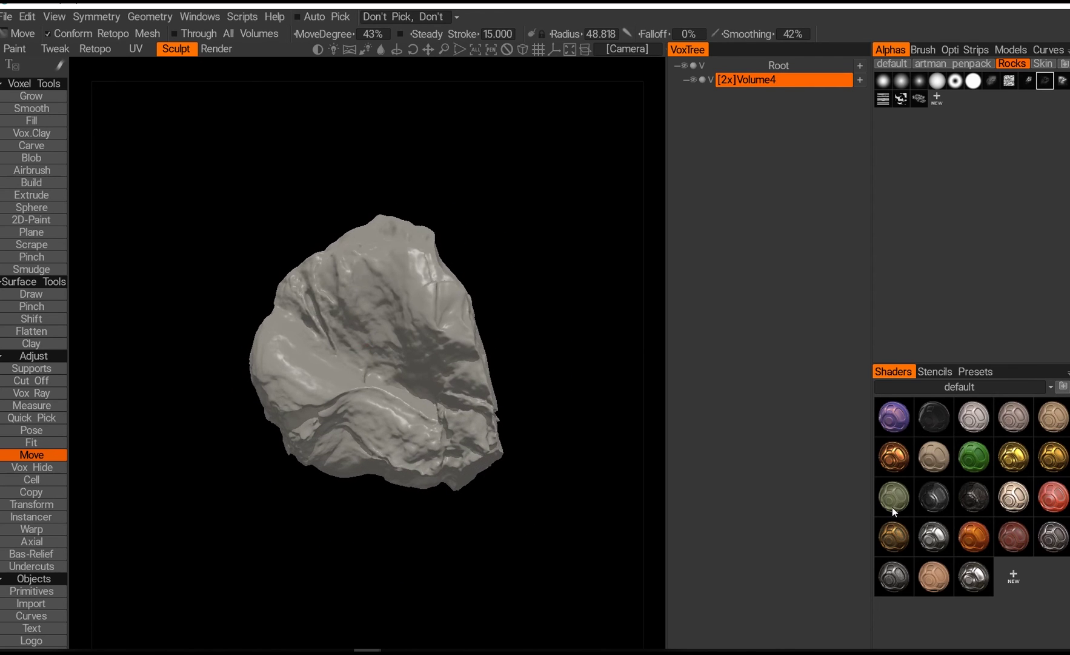
# Step: Try the green stone shader on the rock, switch to the silver metallic shader, and examine the sculpted detail from several sides
pyautogui.click(893, 507)
pyautogui.moveTo(586, 432); pyautogui.dragTo(306, 346, button='middle')
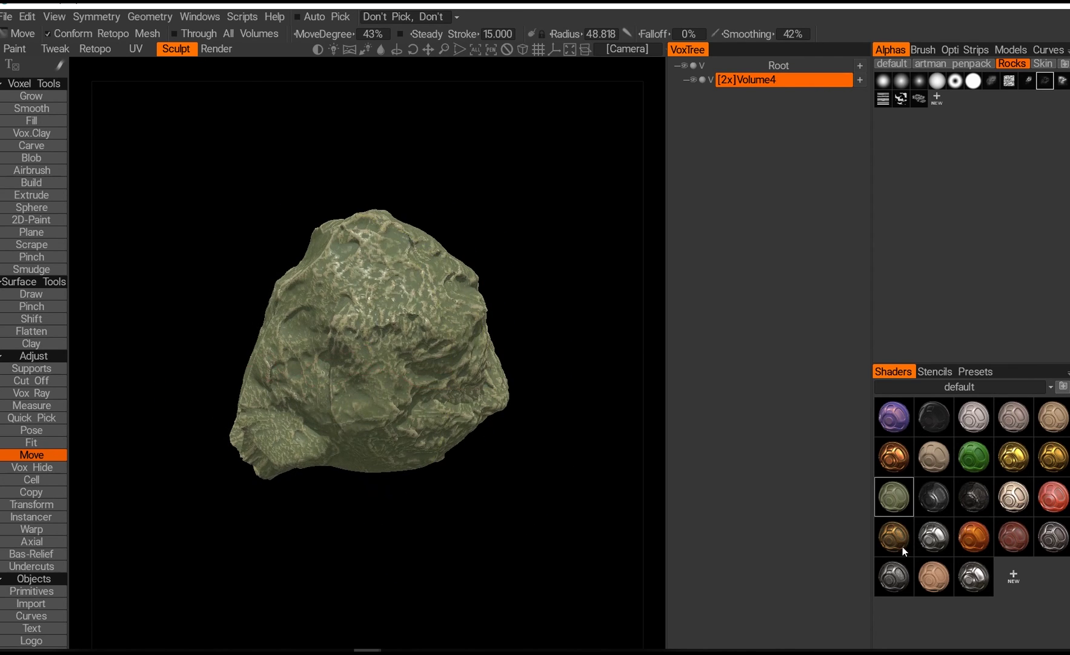
pyautogui.moveTo(528, 410); pyautogui.dragTo(545, 449)
pyautogui.scroll(3, 373, 424)
pyautogui.moveTo(545, 454)
pyautogui.mouseDown(button='middle')
pyautogui.moveTo(595, 457)
pyautogui.moveTo(564, 480)
pyautogui.moveTo(535, 459)
pyautogui.moveTo(526, 587)
pyautogui.moveTo(788, 447)
pyautogui.moveTo(691, 362)
pyautogui.moveTo(467, 361)
pyautogui.moveTo(517, 397)
pyautogui.moveTo(414, 432)
pyautogui.moveTo(469, 463)
pyautogui.moveTo(353, 468)
pyautogui.moveTo(360, 454)
pyautogui.mouseUp(button='middle')
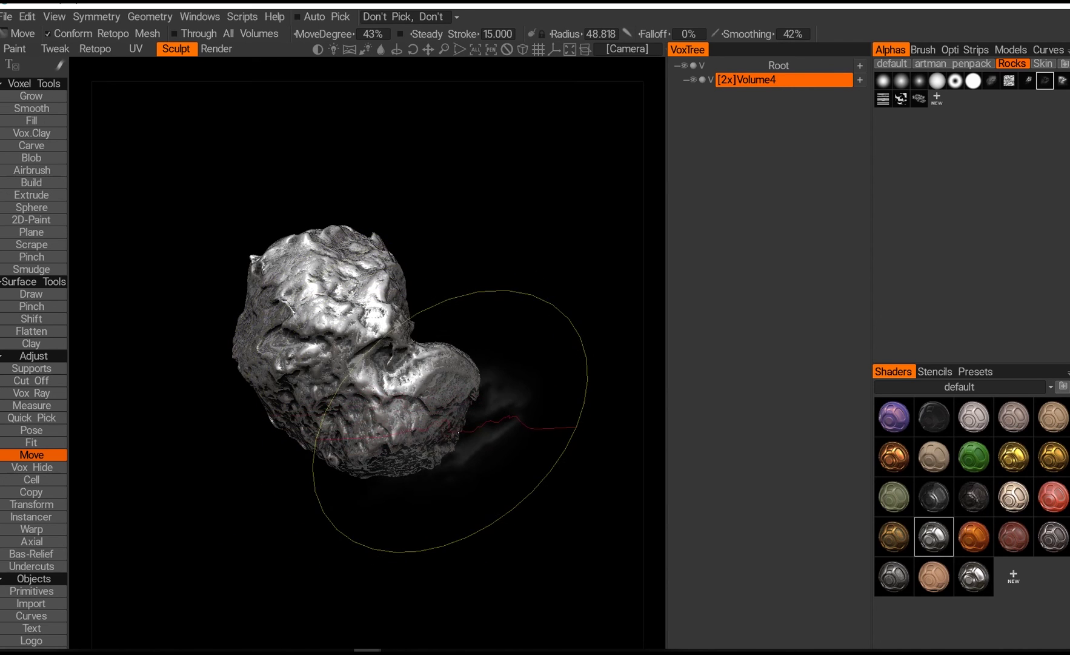
pyautogui.moveTo(400, 405)
pyautogui.mouseDown(button='middle')
pyautogui.moveTo(358, 354)
pyautogui.moveTo(286, 436)
pyautogui.moveTo(241, 368)
pyautogui.mouseUp(button='middle')
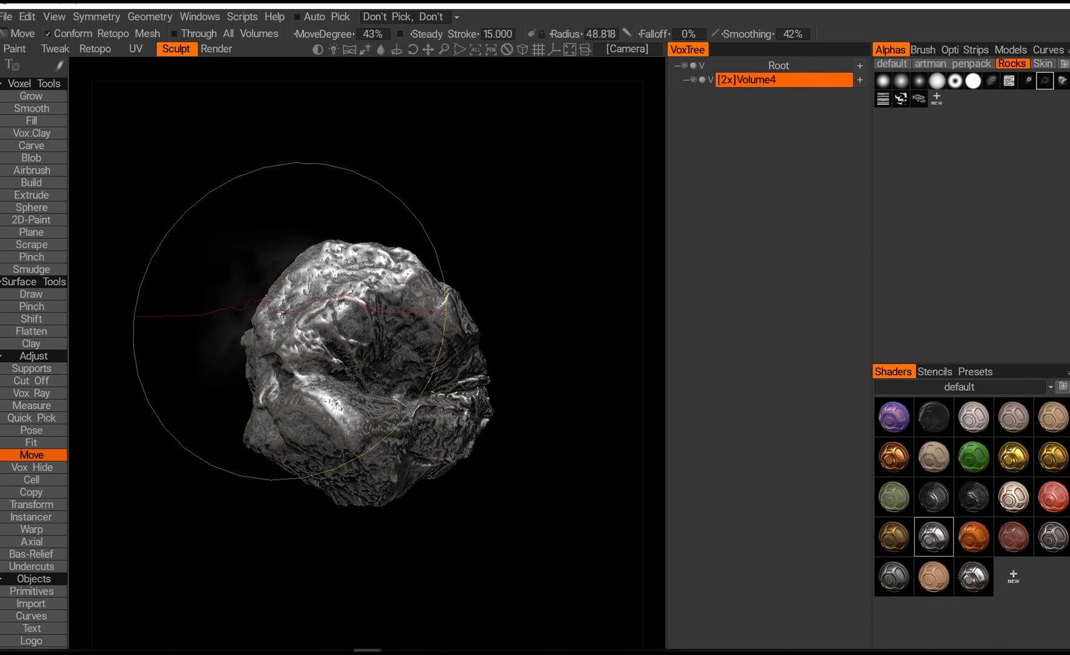
pyautogui.moveTo(401, 371)
pyautogui.keyDown('alt'); pyautogui.mouseDown()
pyautogui.moveTo(358, 452)
pyautogui.moveTo(262, 489)
pyautogui.moveTo(434, 429)
pyautogui.mouseUp(); pyautogui.keyUp('alt')
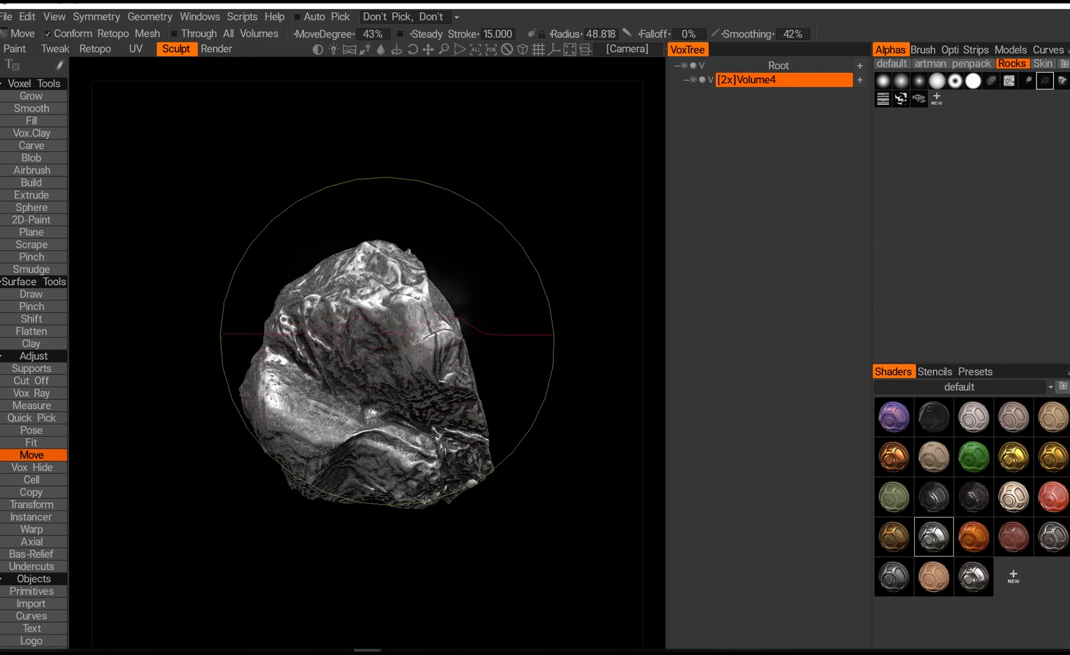
pyautogui.moveTo(394, 325)
pyautogui.mouseDown(button='middle')
pyautogui.moveTo(437, 358)
pyautogui.moveTo(429, 447)
pyautogui.moveTo(280, 389)
pyautogui.moveTo(323, 407)
pyautogui.moveTo(304, 389)
pyautogui.mouseUp(button='middle')
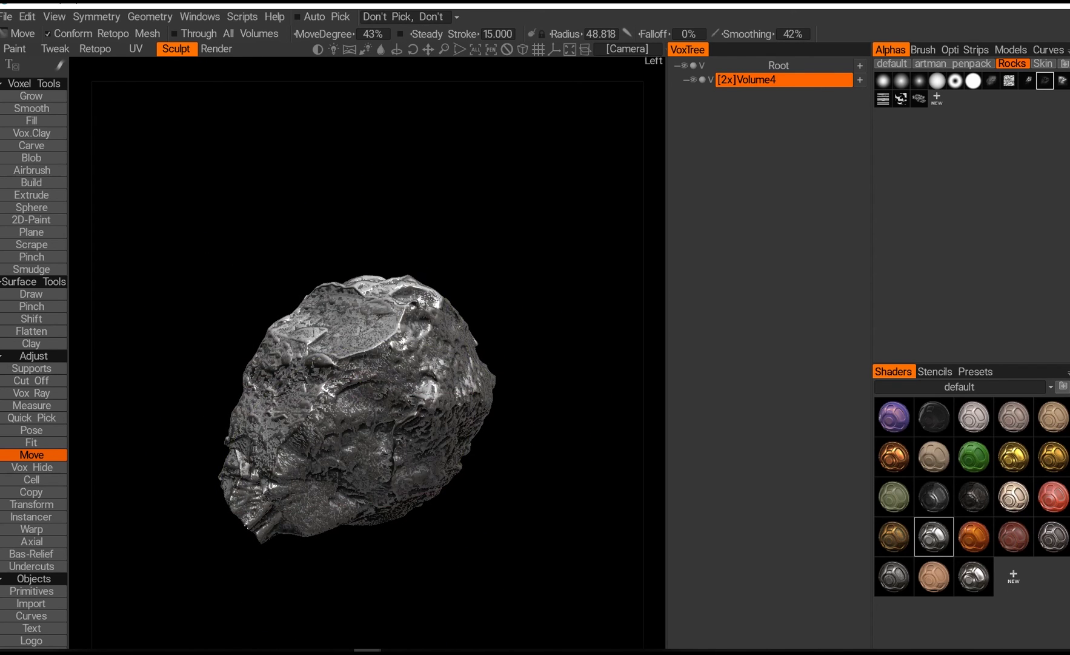